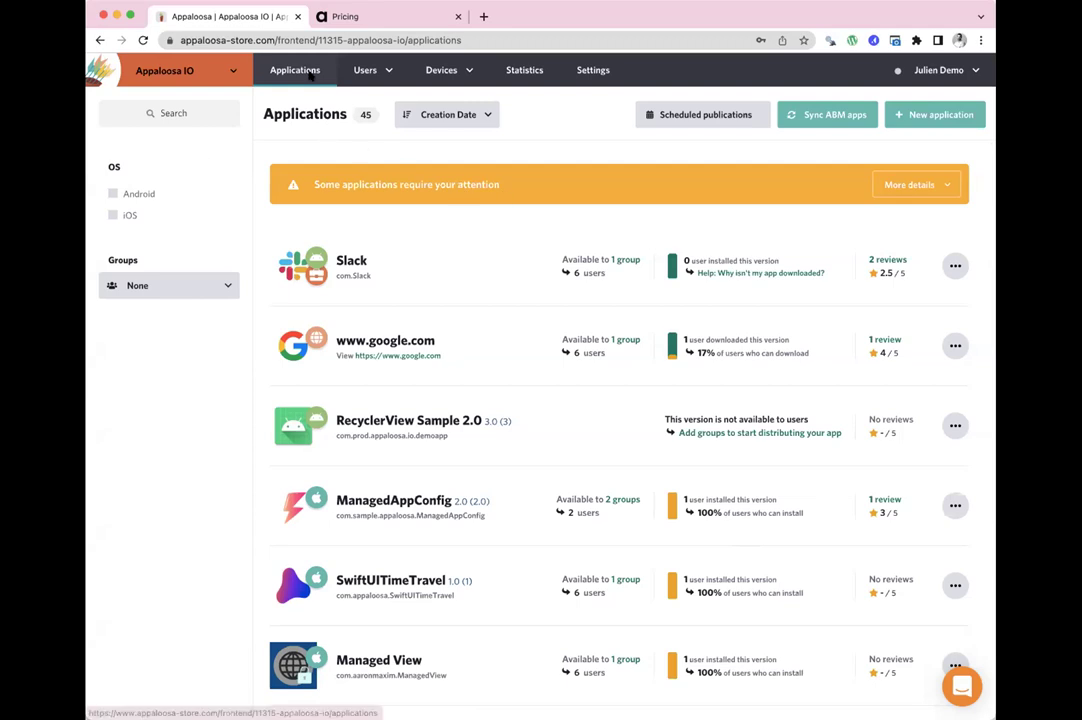
{"action": "left_click", "coordinate": [234, 72]}
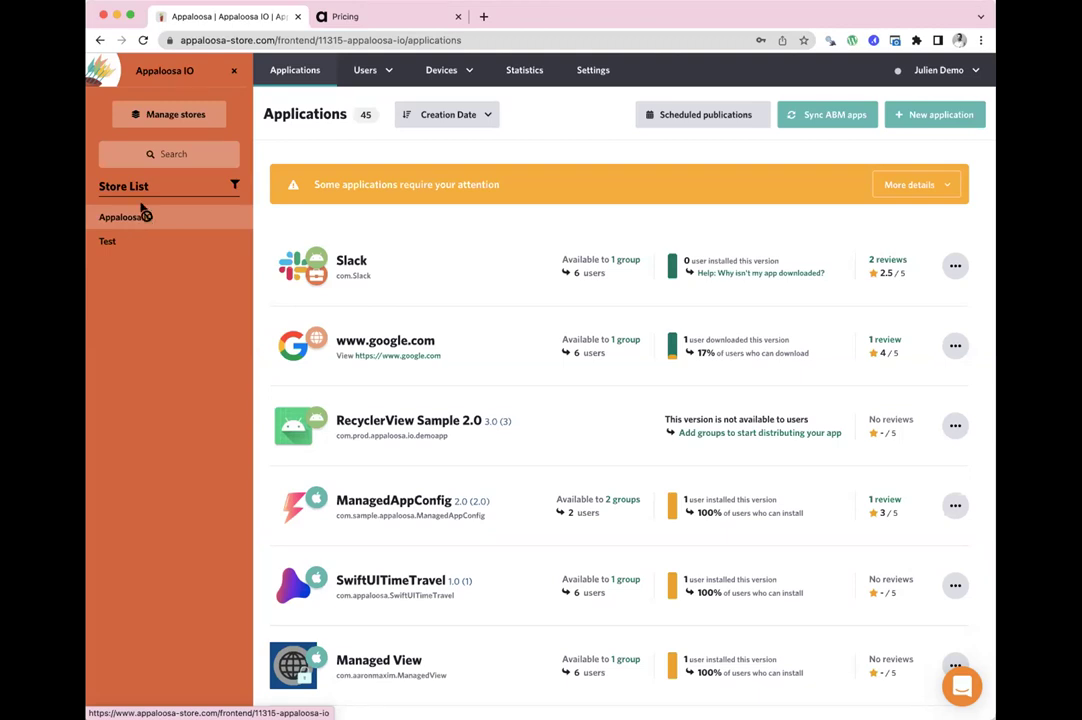
{"action": "left_click", "coordinate": [285, 158]}
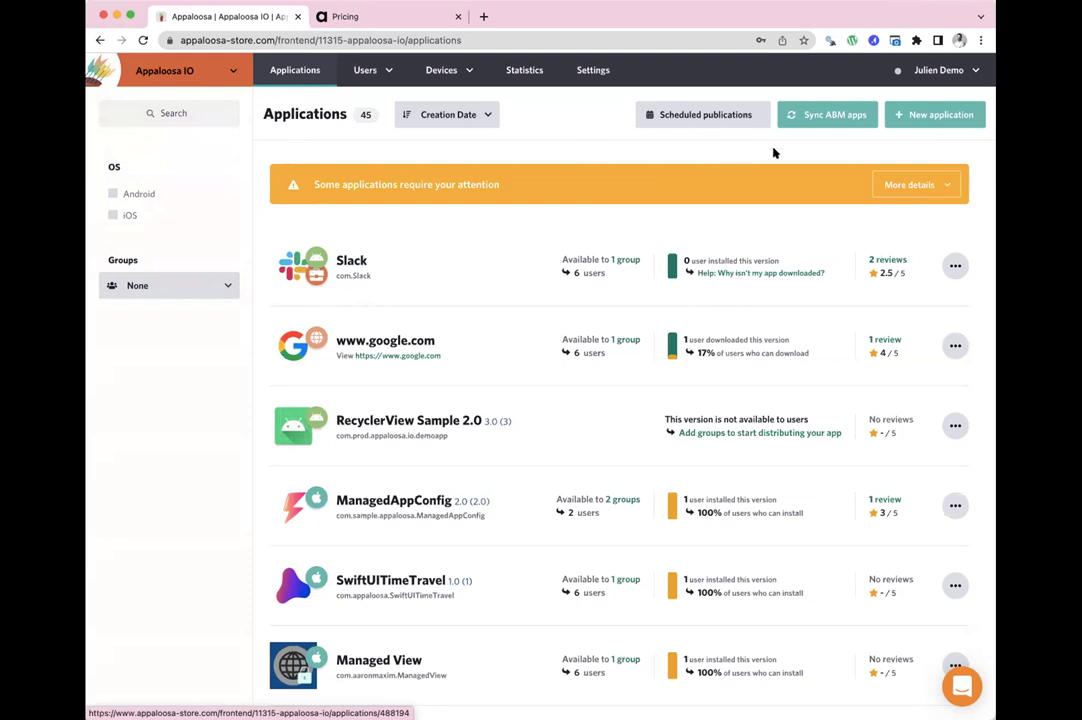
- Start adding a new application and open the Google Play work store in a separate browser tab
{"action": "left_click", "coordinate": [940, 115]}
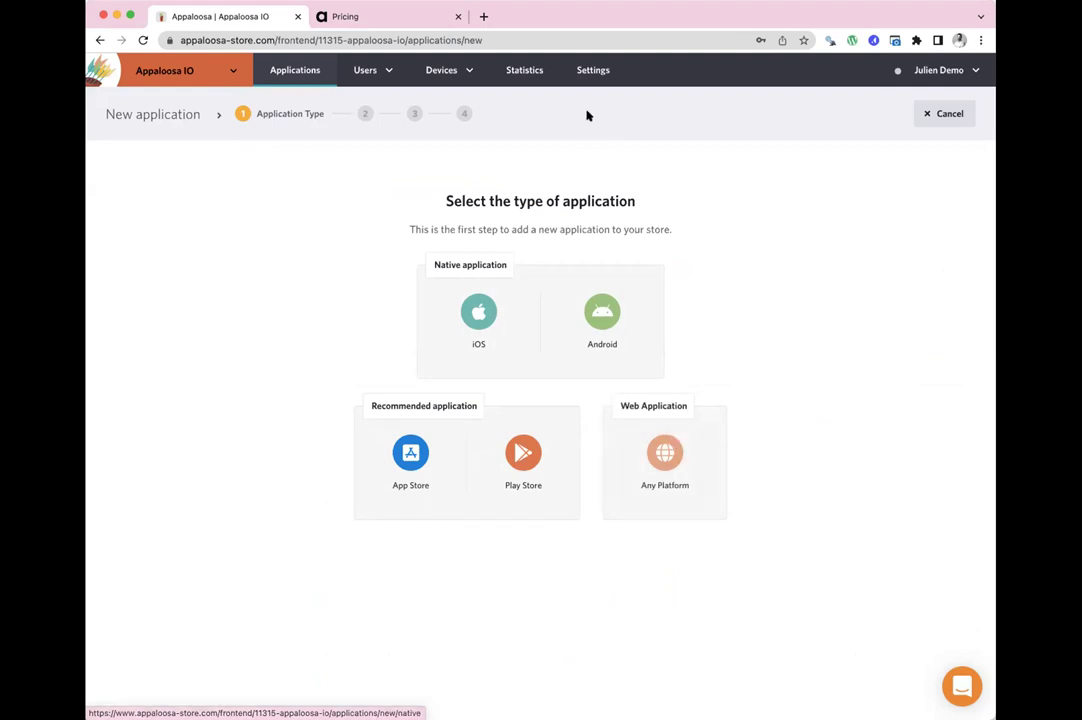
{"action": "left_click", "coordinate": [485, 18]}
{"action": "type", "text": "play.g"}
{"action": "key", "text": "Return"}
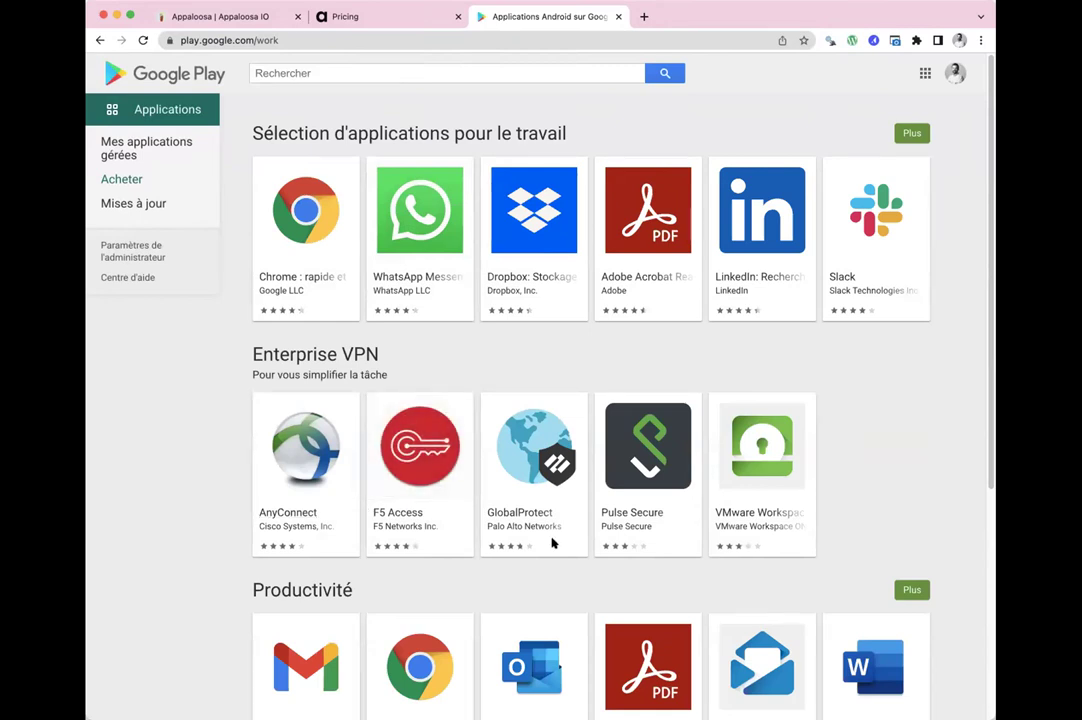
- Try to add Pulse Secure as a recommended Play Store application using the URL of its Google Play page
{"action": "left_click", "coordinate": [616, 505]}
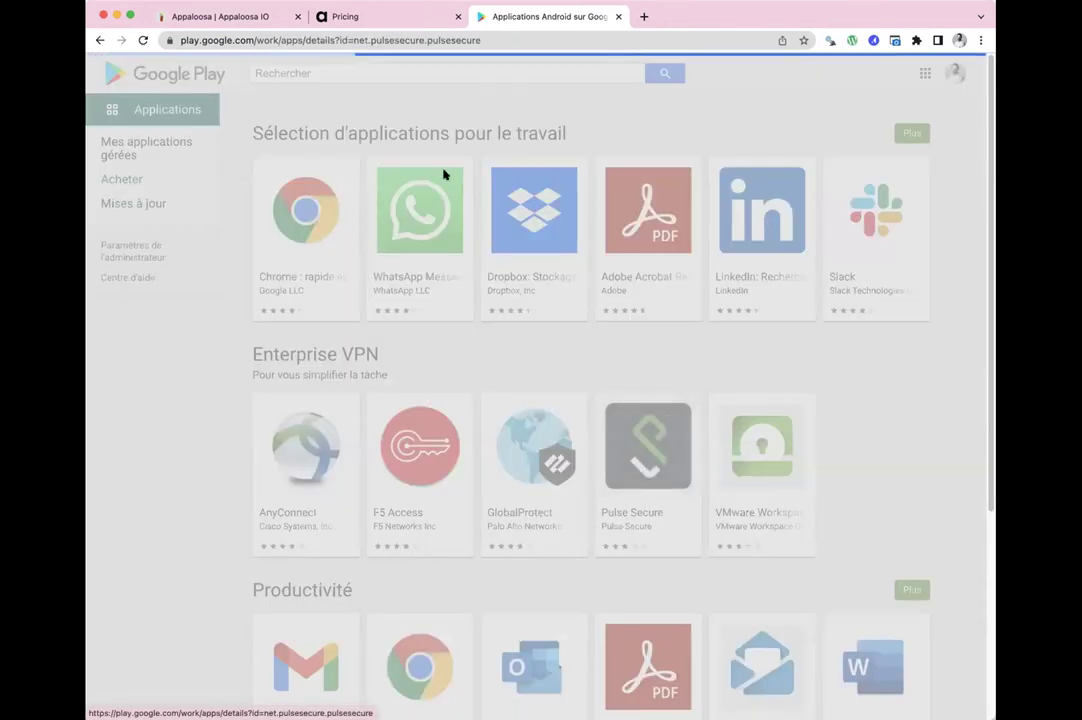
{"action": "left_click", "coordinate": [327, 40]}
{"action": "key", "text": "super+c"}
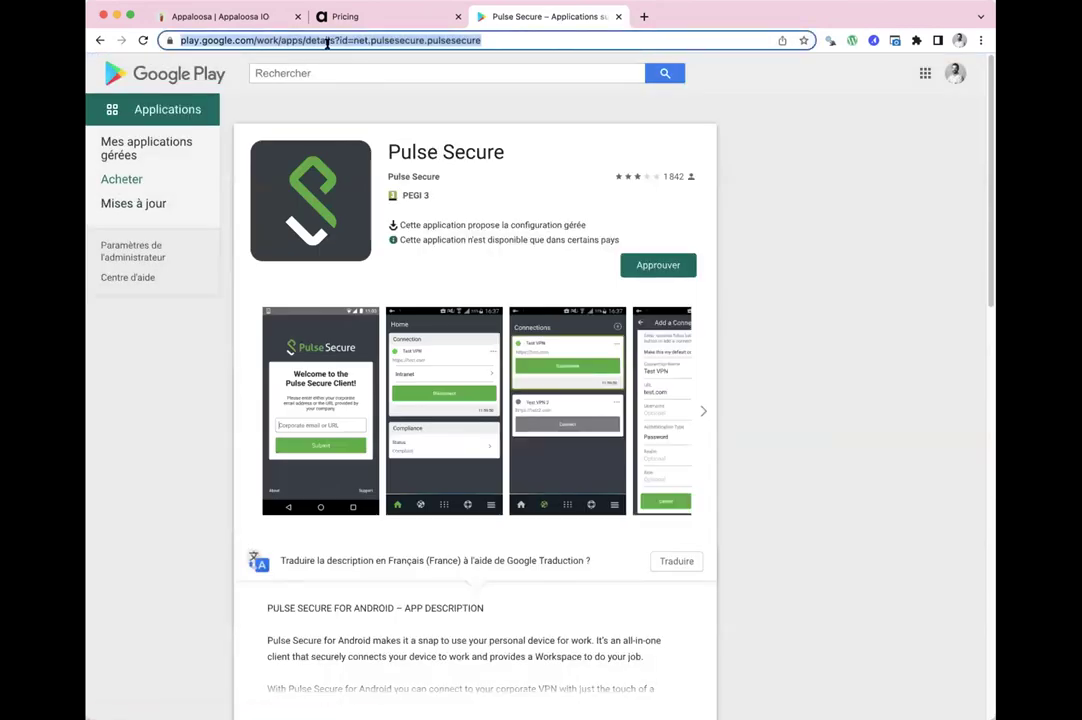
{"action": "left_click", "coordinate": [183, 14]}
{"action": "left_click", "coordinate": [529, 454]}
{"action": "left_click", "coordinate": [457, 268]}
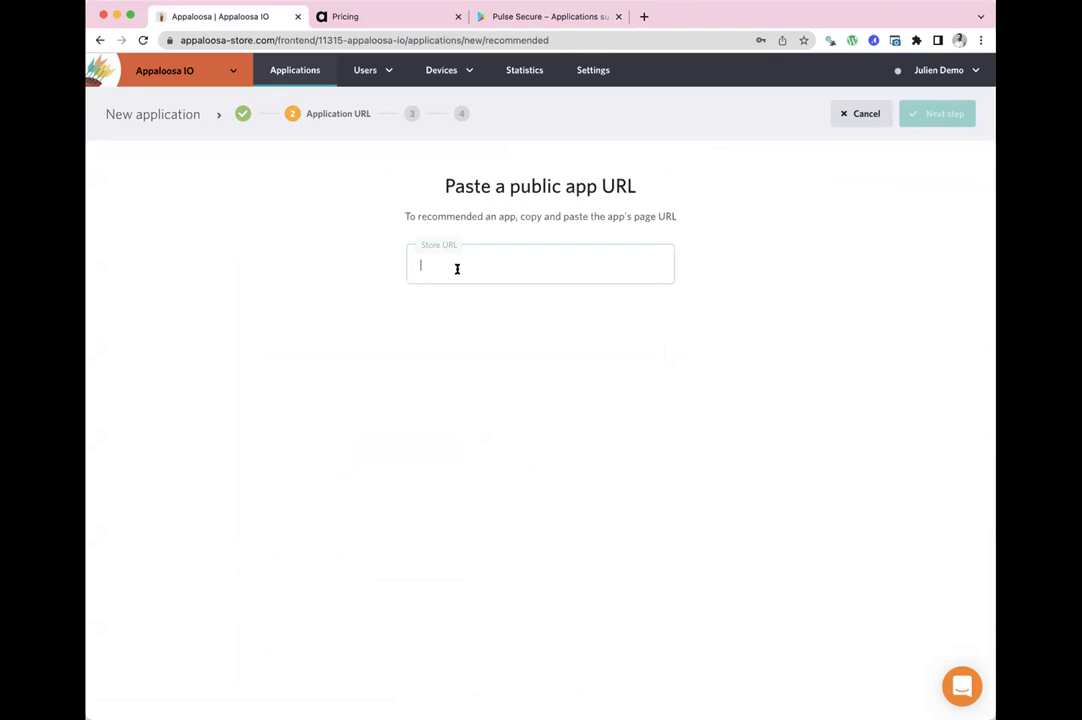
{"action": "key", "text": "super+v"}
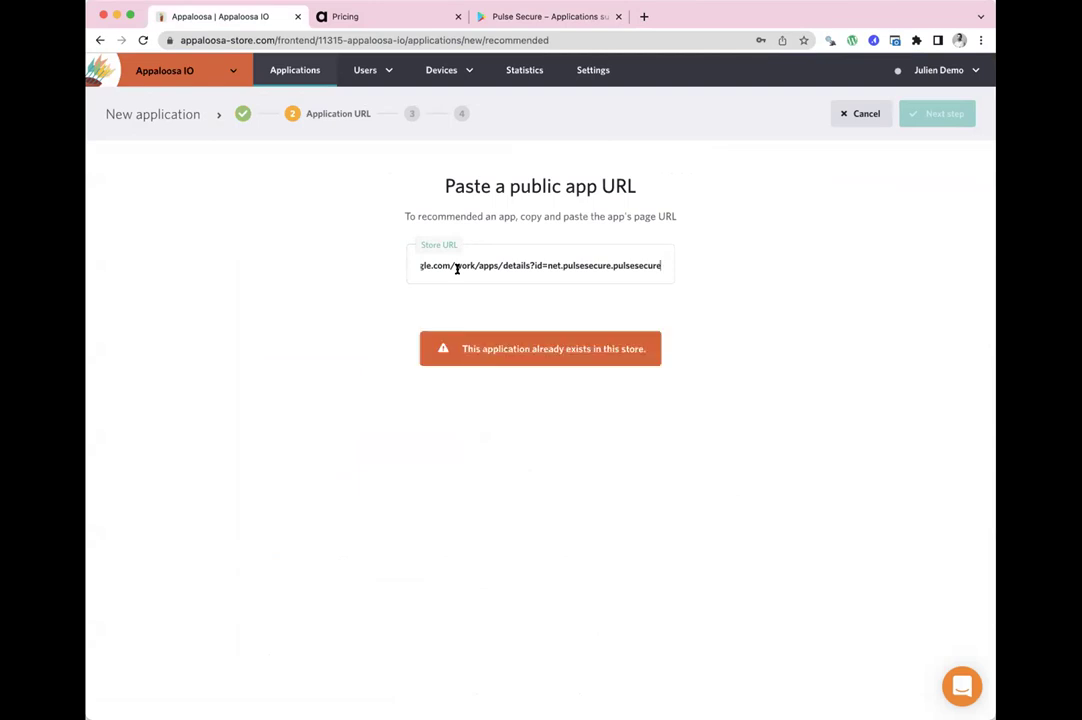
{"action": "left_click", "coordinate": [495, 17]}
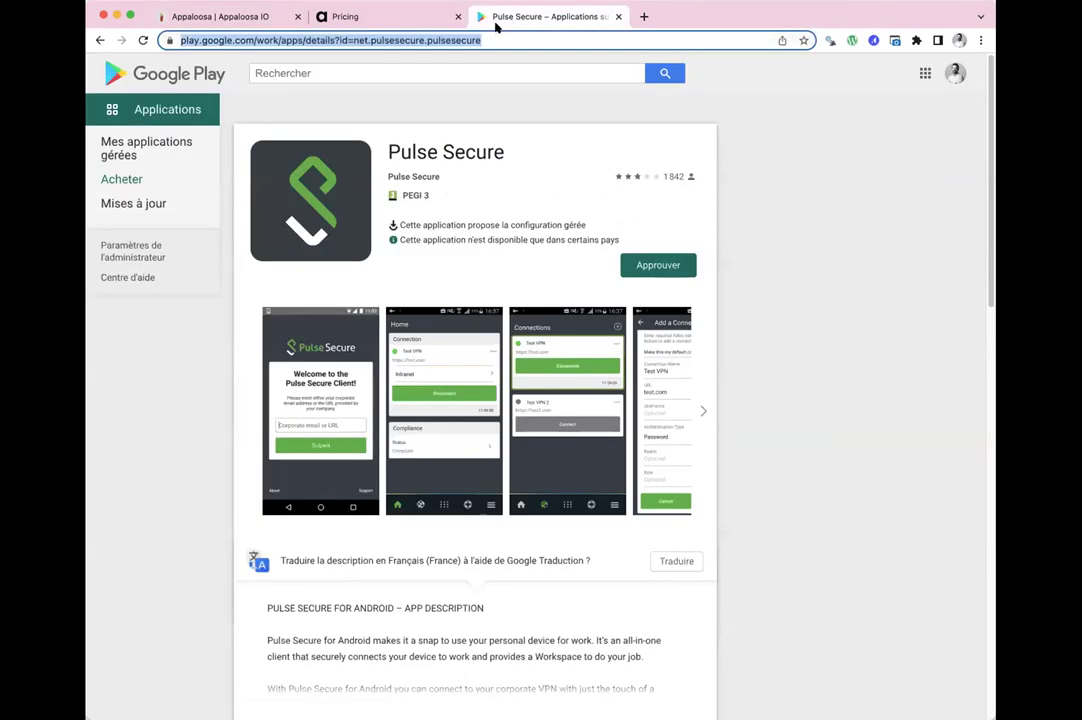
{"action": "left_click", "coordinate": [100, 40]}
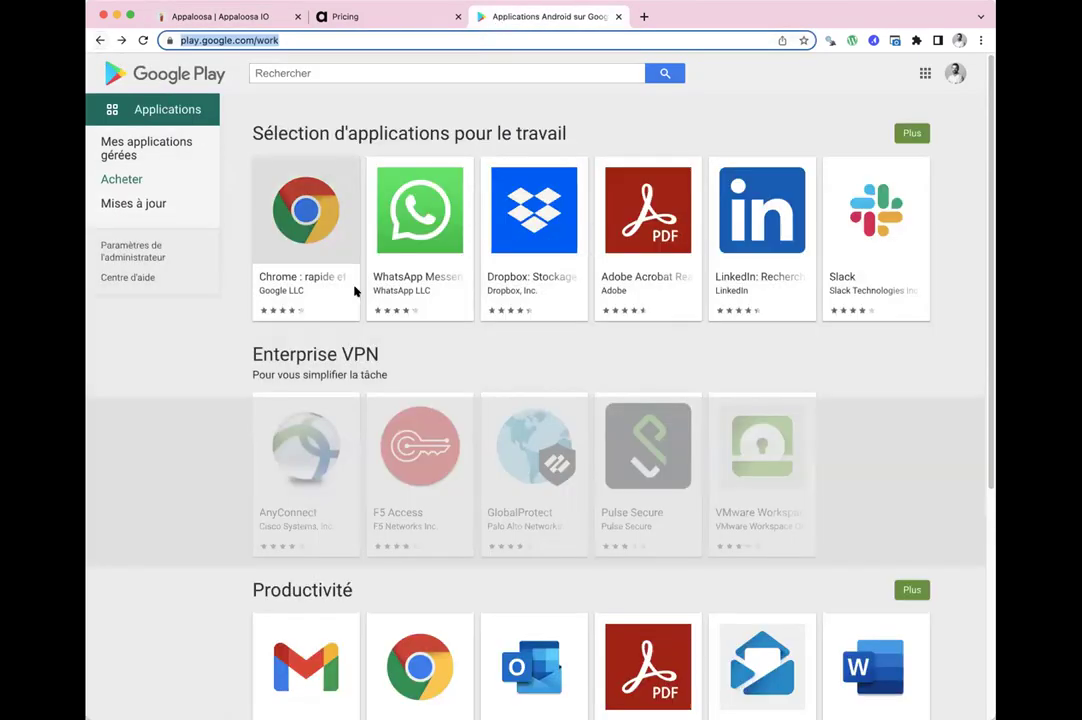
{"action": "left_click", "coordinate": [760, 448]}
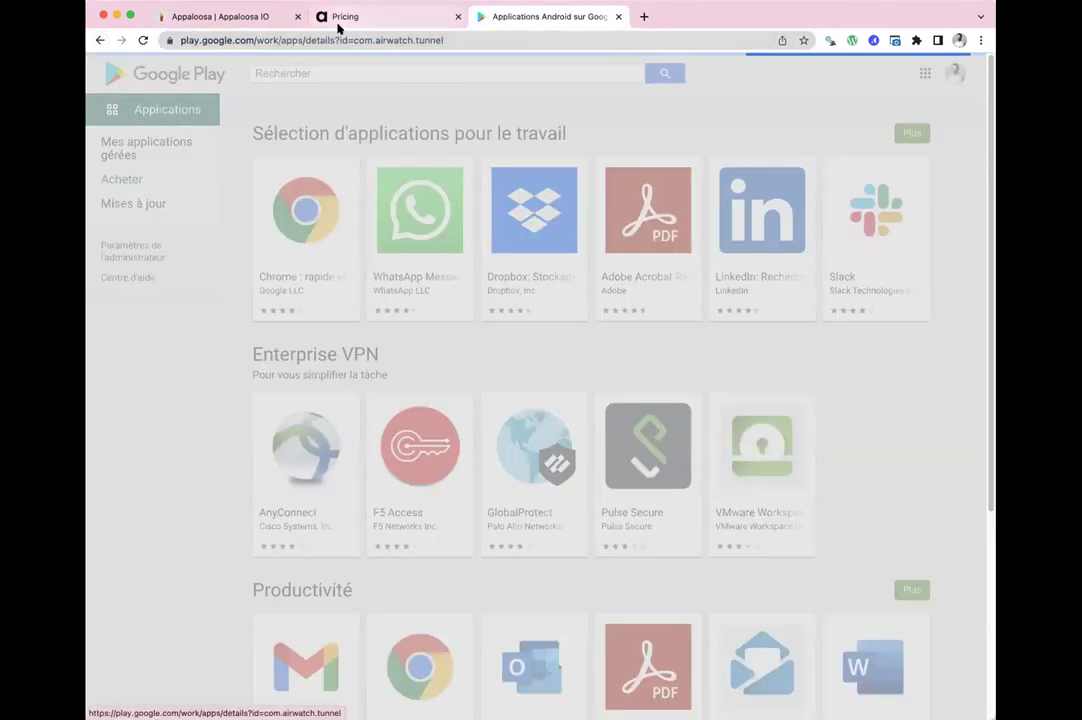
{"action": "left_click", "coordinate": [217, 13]}
{"action": "triple_click", "coordinate": [493, 266]}
{"action": "type", "text": "https://play.google.com/work/apps/details?id=com.airwatch.tunnel"}
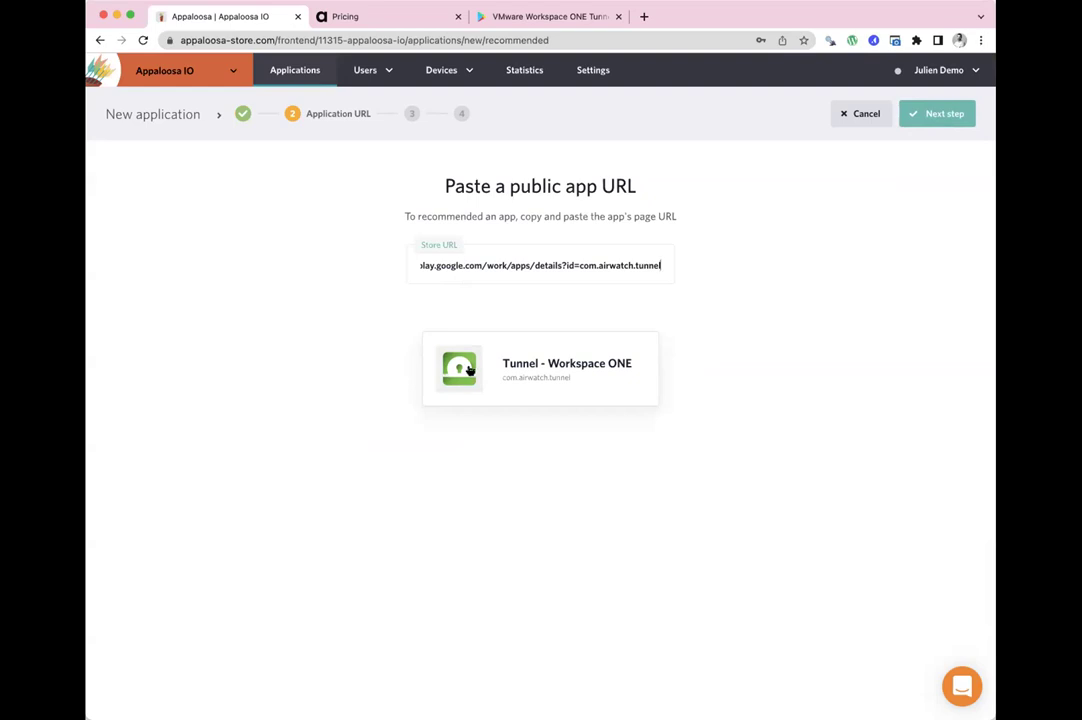
{"action": "key", "text": "Return"}
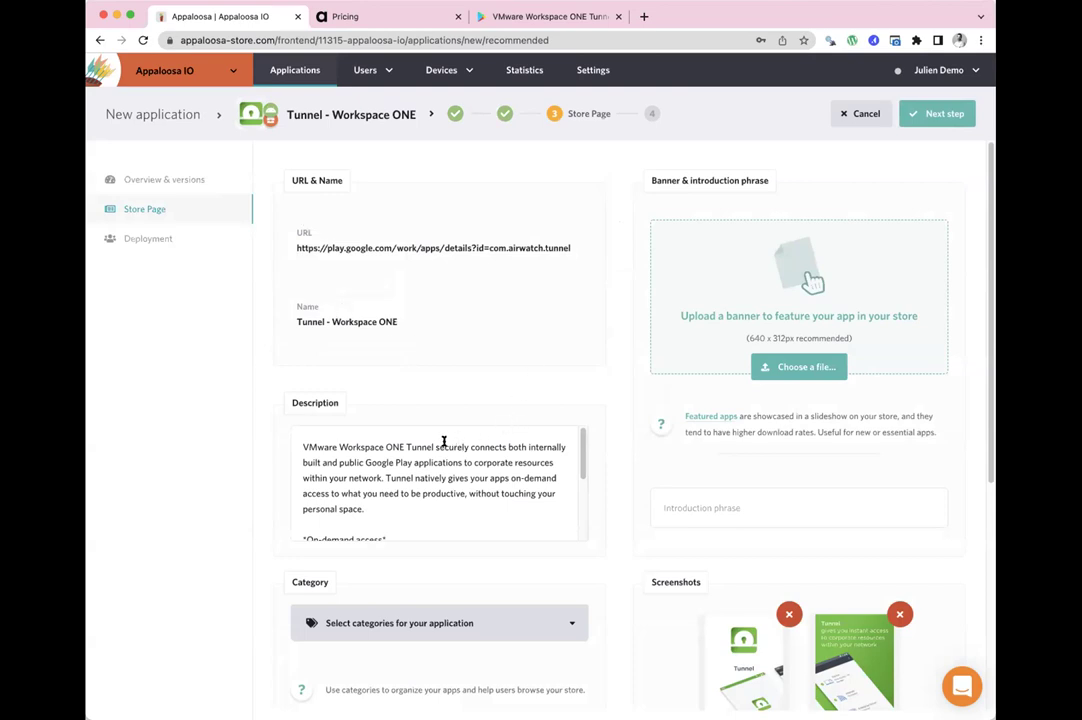
- Review the prefilled description, category and screenshots of Tunnel - Workspace ONE and continue to the deployment stage
{"action": "scroll", "coordinate": [442, 442], "scroll_direction": "down", "scroll_amount": 1}
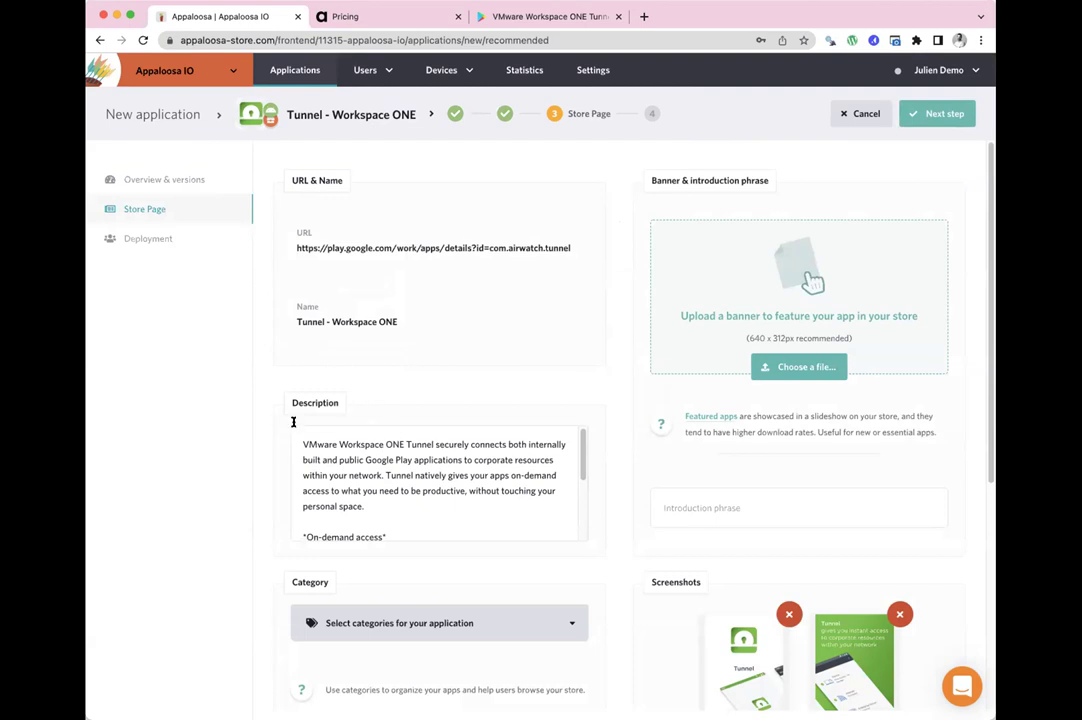
{"action": "scroll", "coordinate": [300, 450], "scroll_direction": "down", "scroll_amount": 1}
{"action": "scroll", "coordinate": [683, 600], "scroll_direction": "down", "scroll_amount": 5}
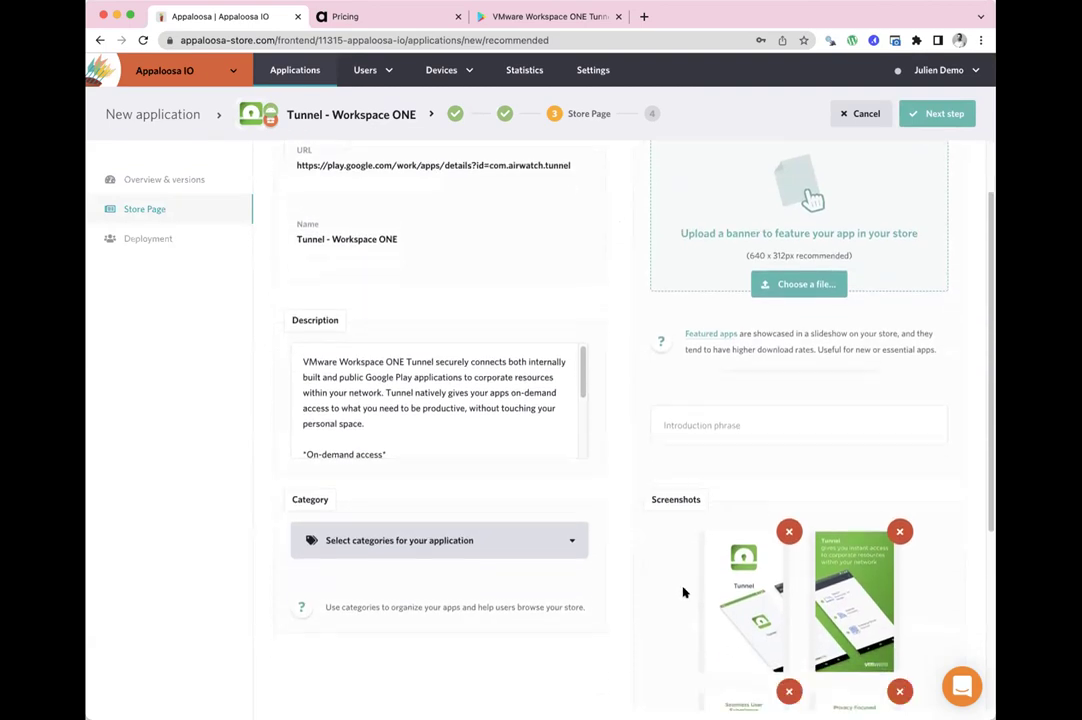
{"action": "scroll", "coordinate": [681, 589], "scroll_direction": "down", "scroll_amount": 7}
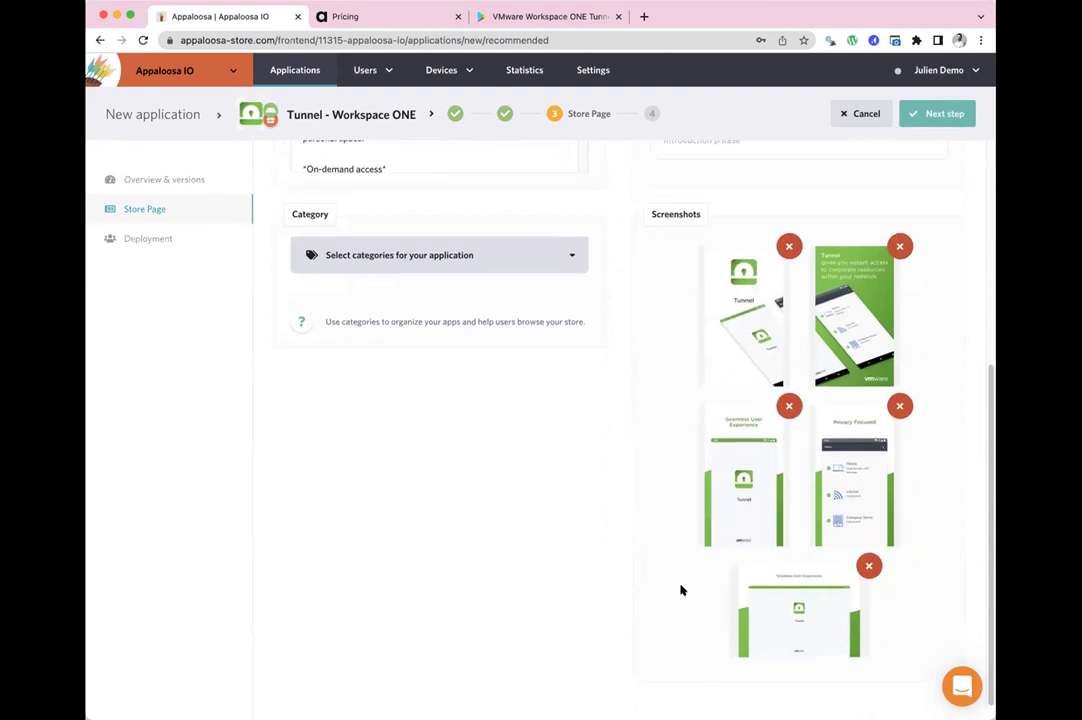
{"action": "scroll", "coordinate": [683, 587], "scroll_direction": "up", "scroll_amount": 12}
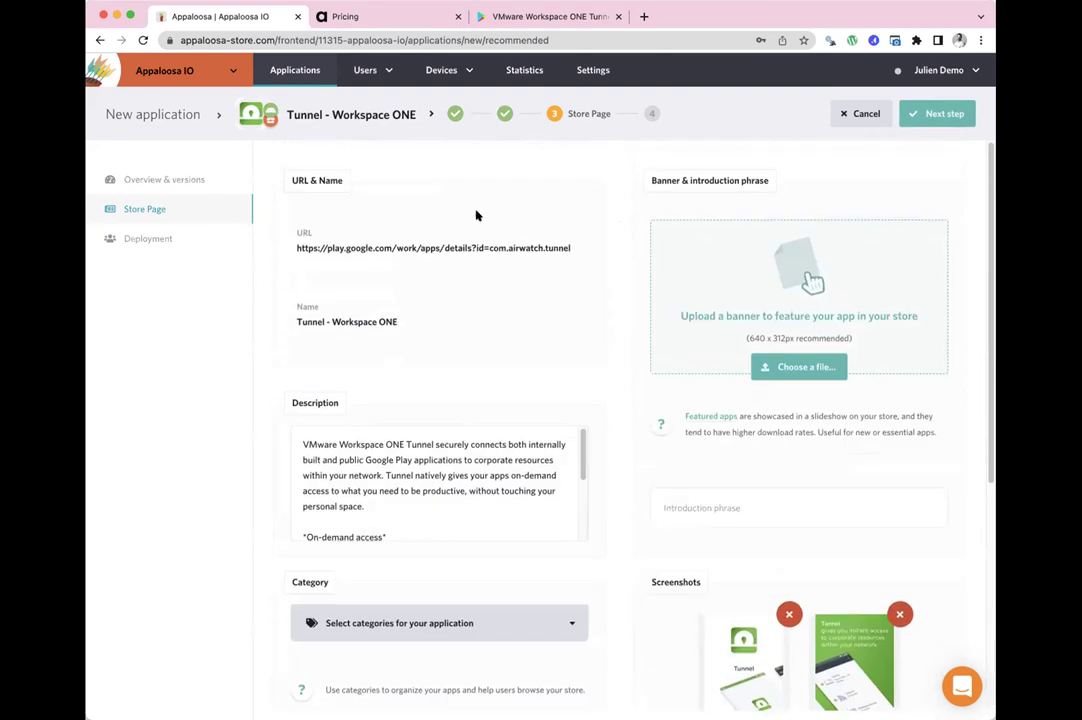
{"action": "left_click", "coordinate": [918, 117]}
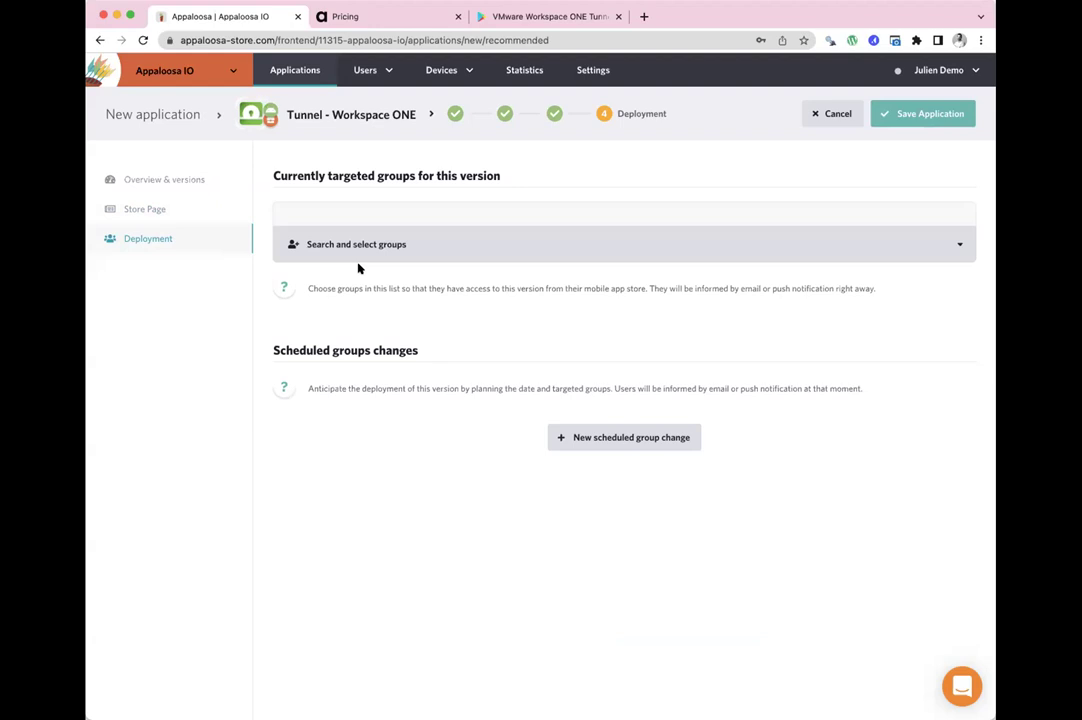
- Target the demo administrator's own group for this version of the application
{"action": "left_click", "coordinate": [357, 244]}
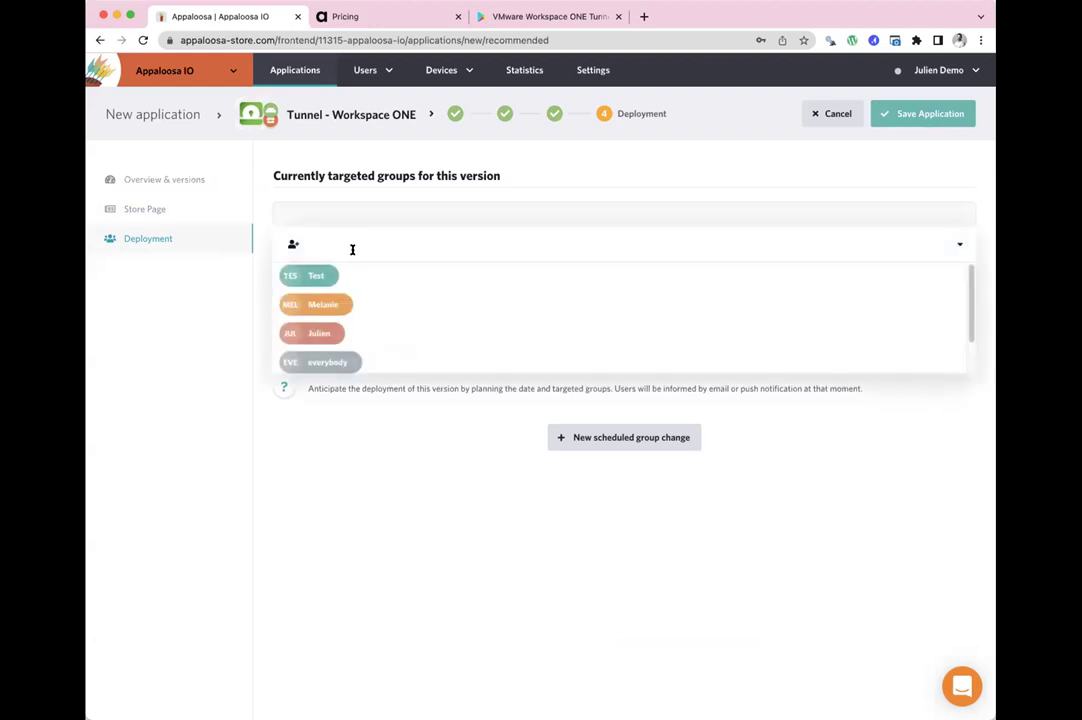
{"action": "left_click", "coordinate": [322, 332]}
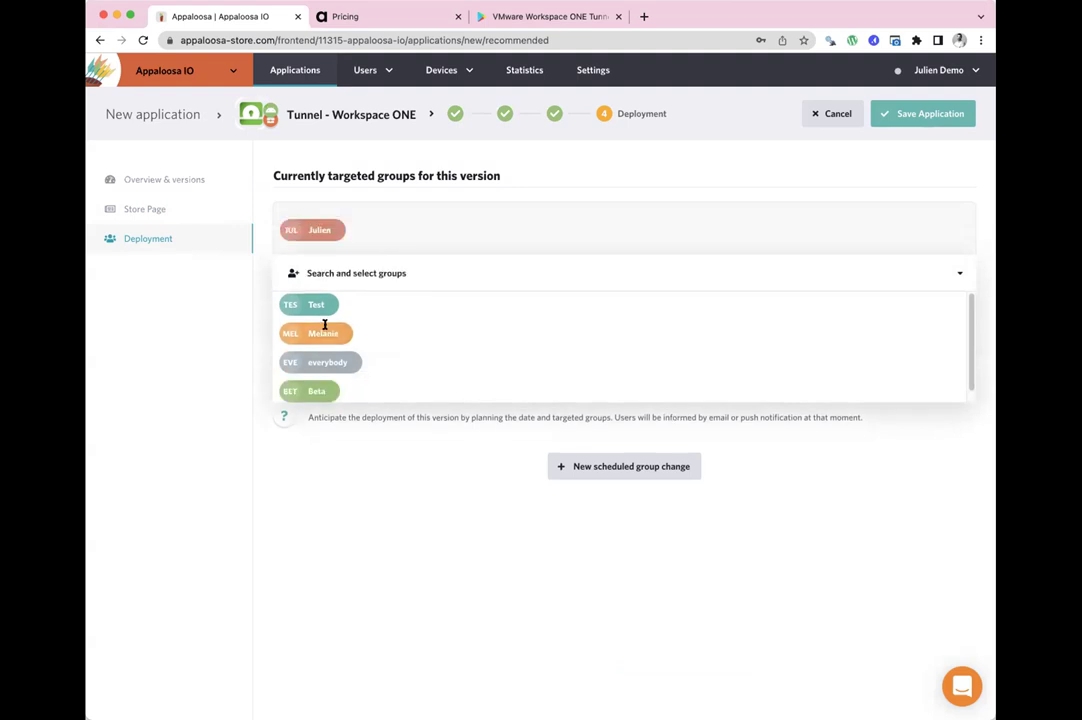
{"action": "left_click", "coordinate": [383, 458]}
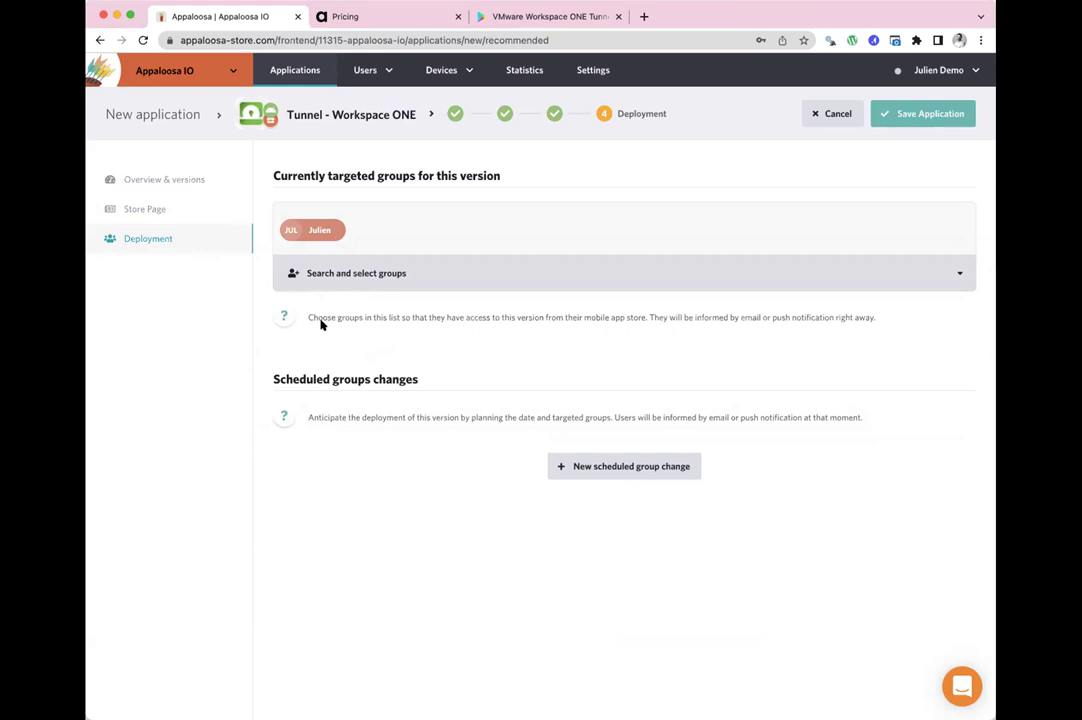
- Save the application, review the full list of required permissions and approve them
{"action": "left_click", "coordinate": [920, 111]}
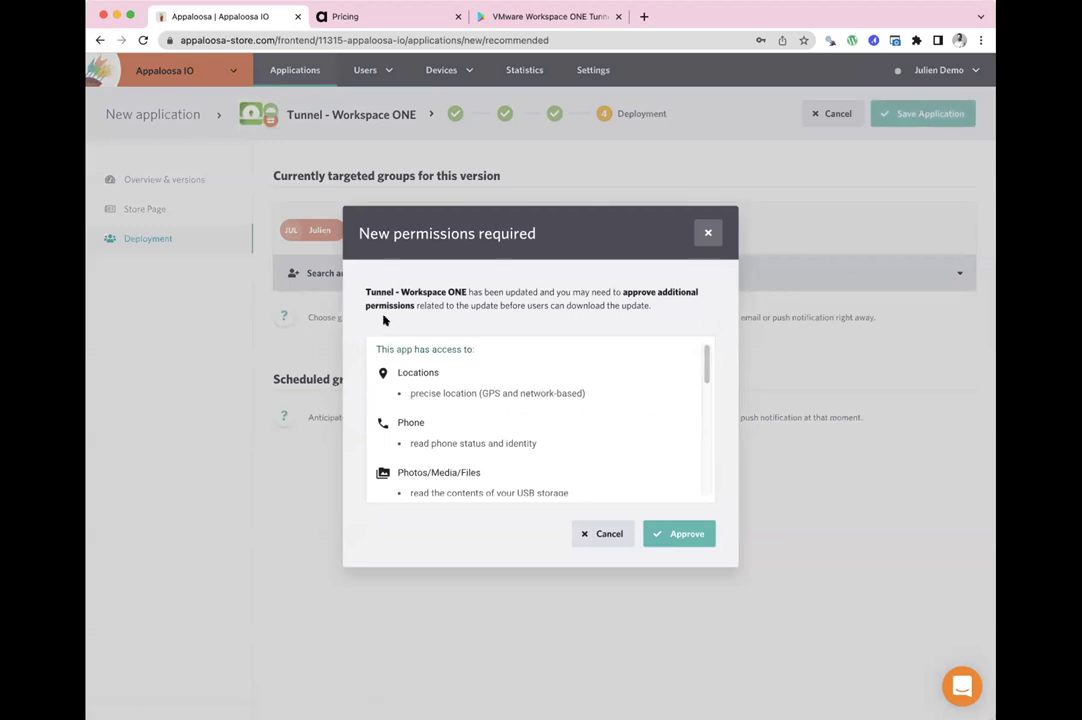
{"action": "left_click_drag", "start_coordinate": [706, 372], "coordinate": [700, 483]}
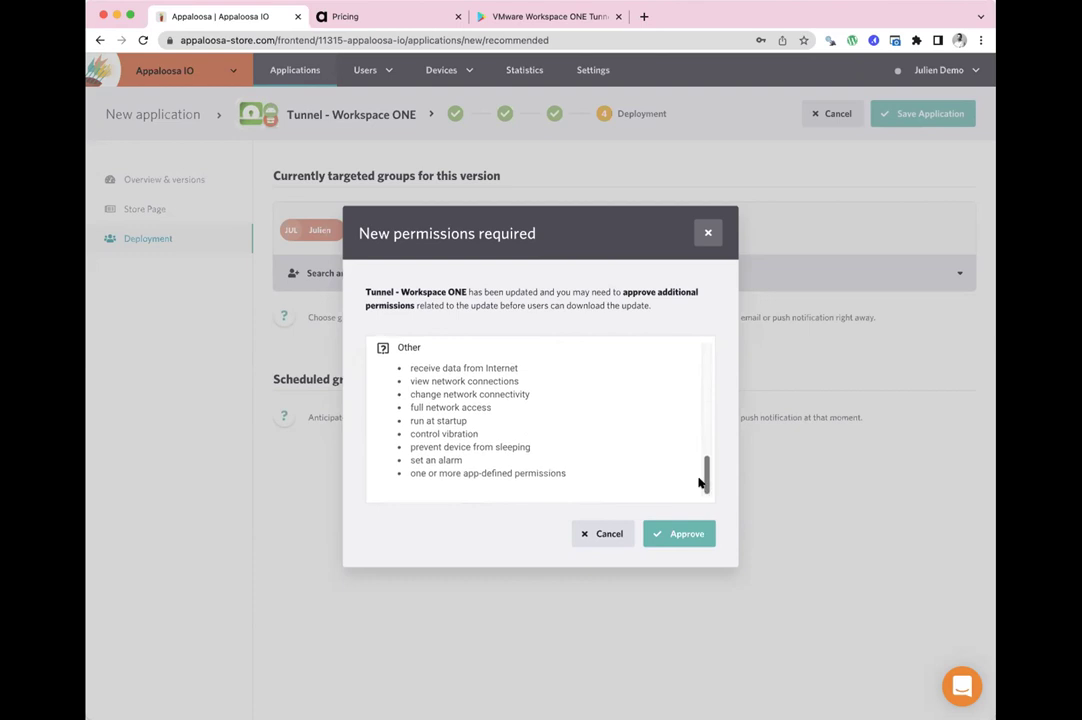
{"action": "left_click", "coordinate": [678, 543]}
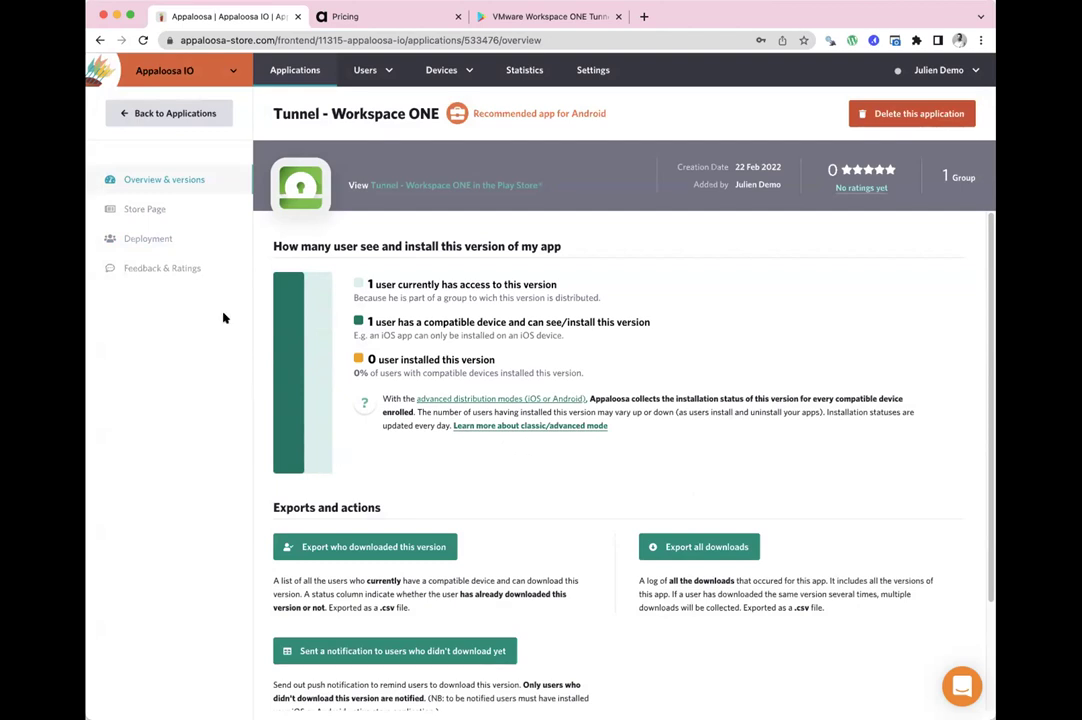
- Set the app's installation mode to Automatic on its store page and save the change
{"action": "left_click", "coordinate": [148, 209]}
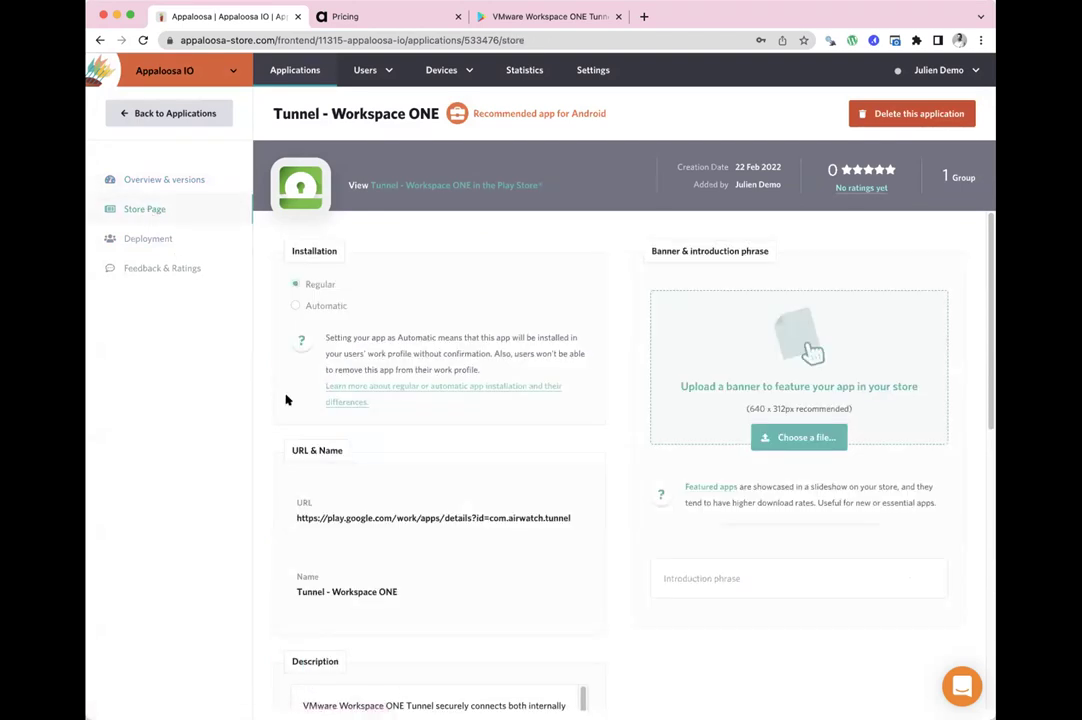
{"action": "left_click", "coordinate": [294, 307]}
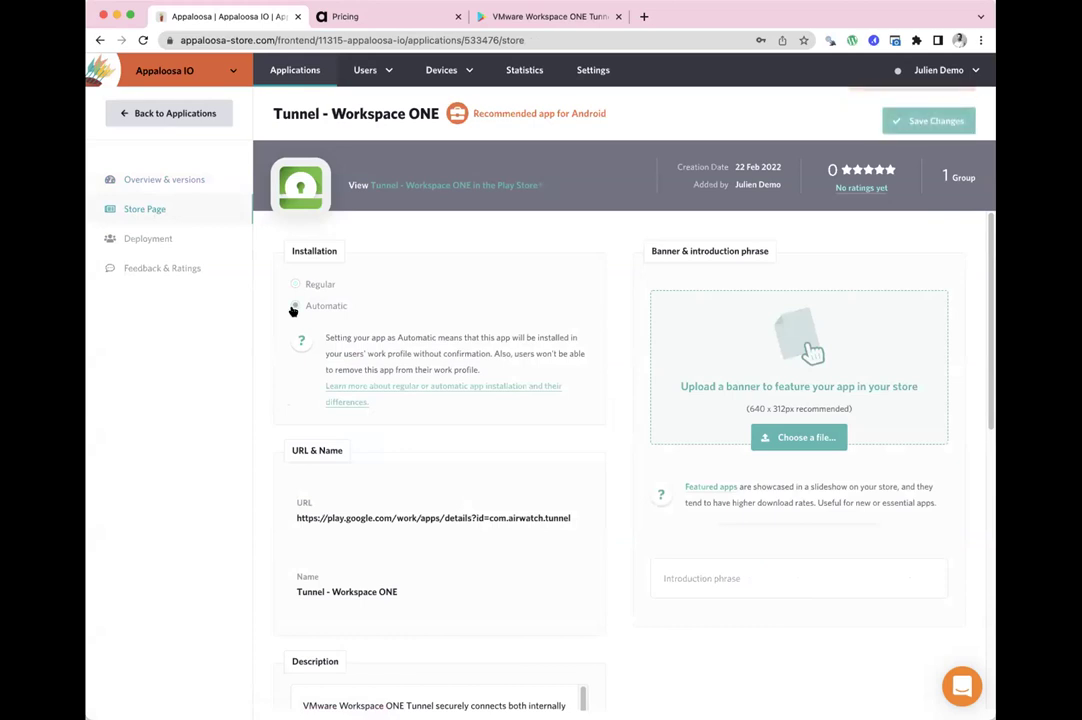
{"action": "left_click", "coordinate": [931, 114]}
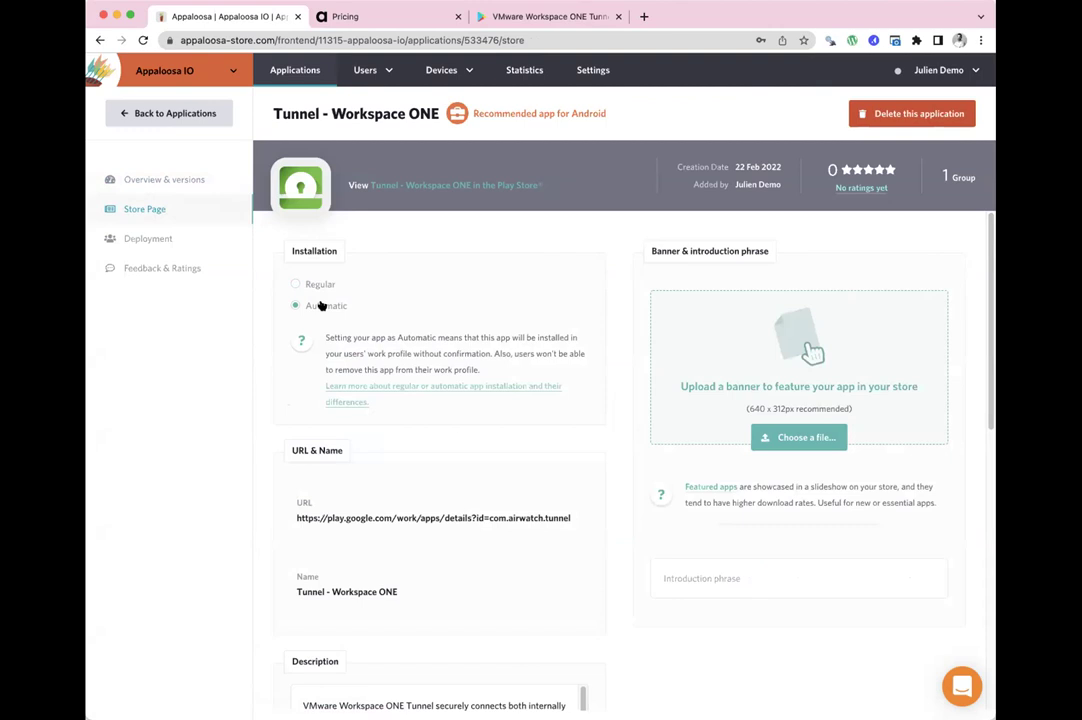
{"action": "left_click_drag", "start_coordinate": [275, 105], "coordinate": [393, 107]}
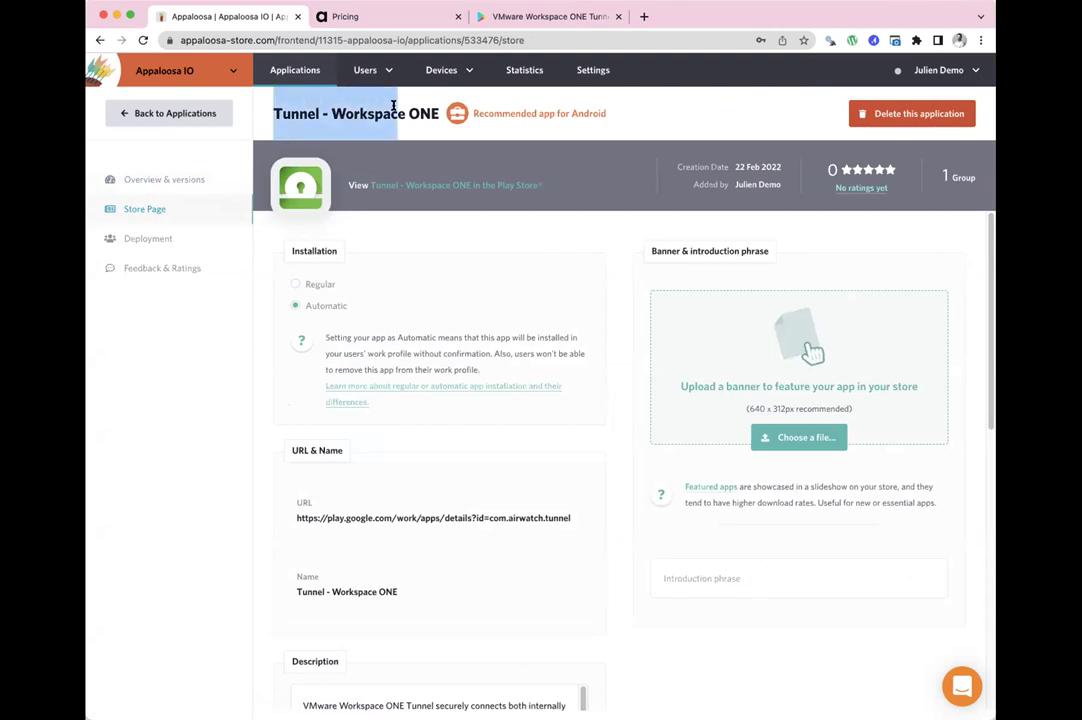
{"action": "left_click", "coordinate": [367, 204]}
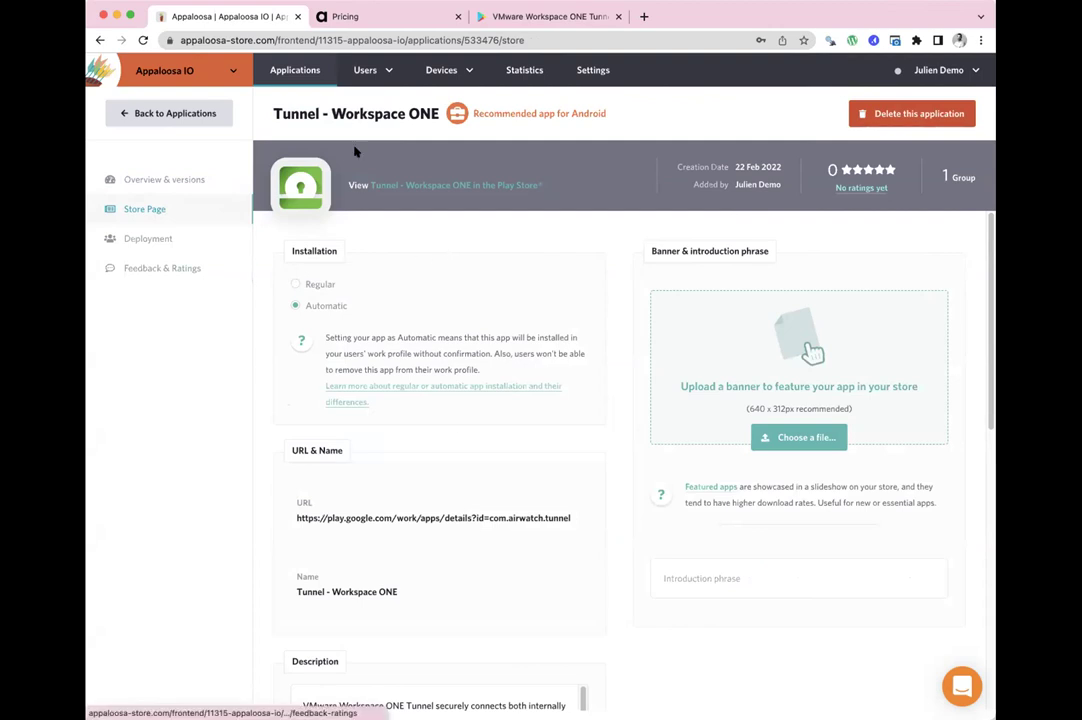
- Return to the applications list and reopen Tunnel - Workspace ONE from the end of the list
{"action": "left_click", "coordinate": [258, 62]}
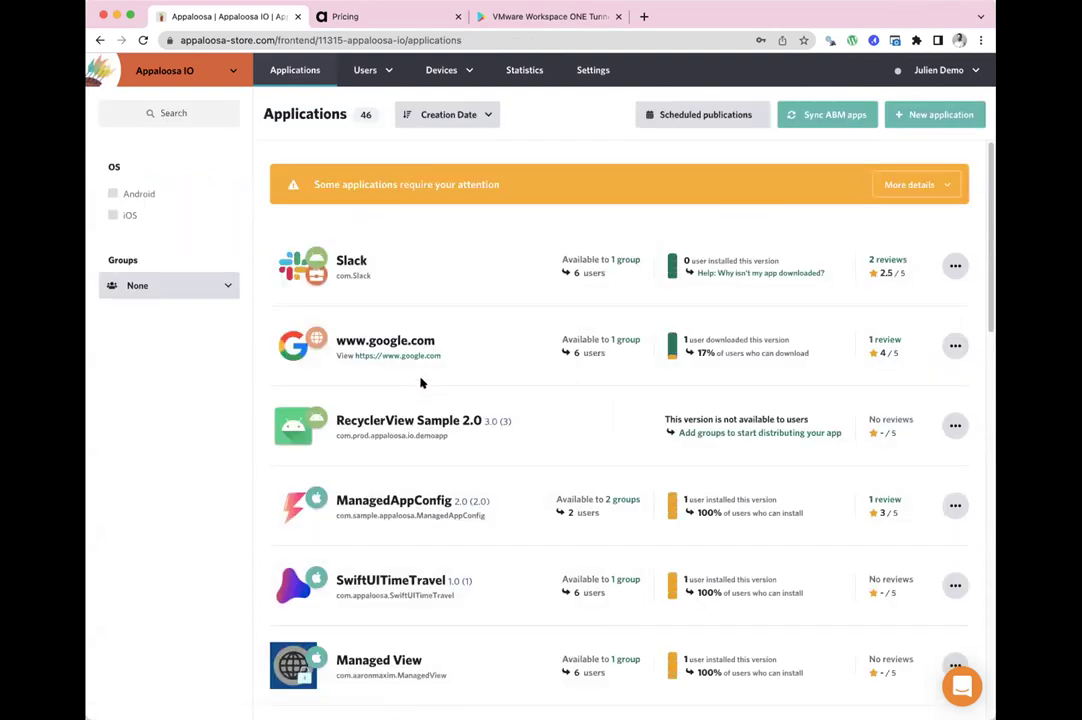
{"action": "scroll", "coordinate": [385, 410], "scroll_direction": "down", "scroll_amount": 15}
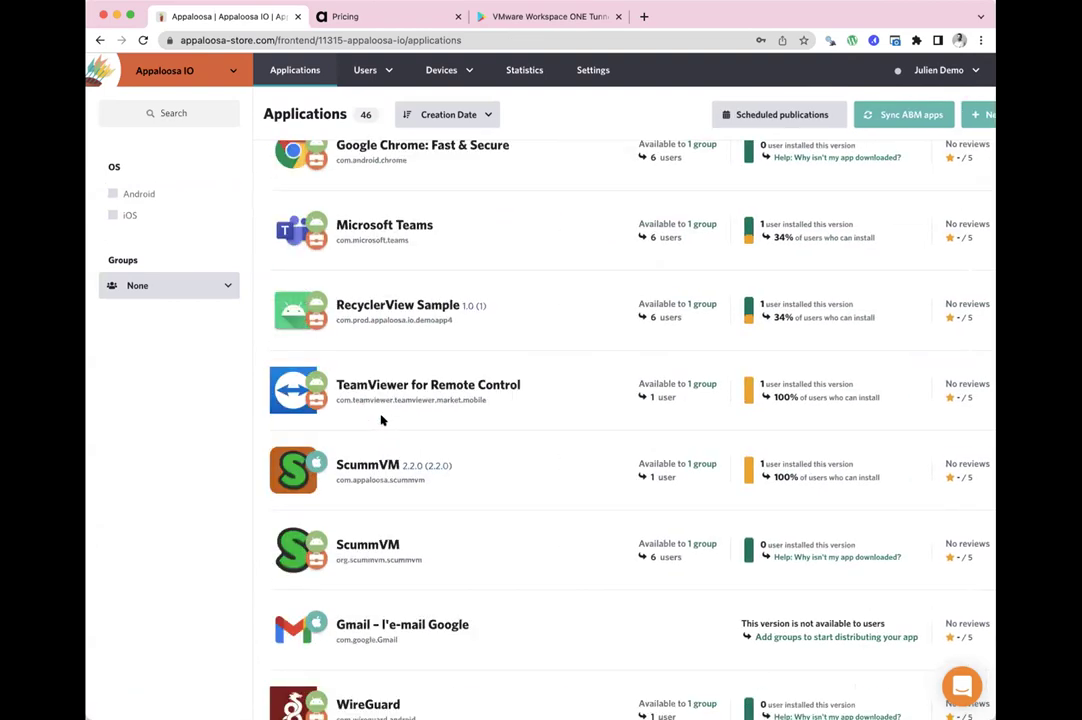
{"action": "scroll", "coordinate": [380, 420], "scroll_direction": "down", "scroll_amount": 10}
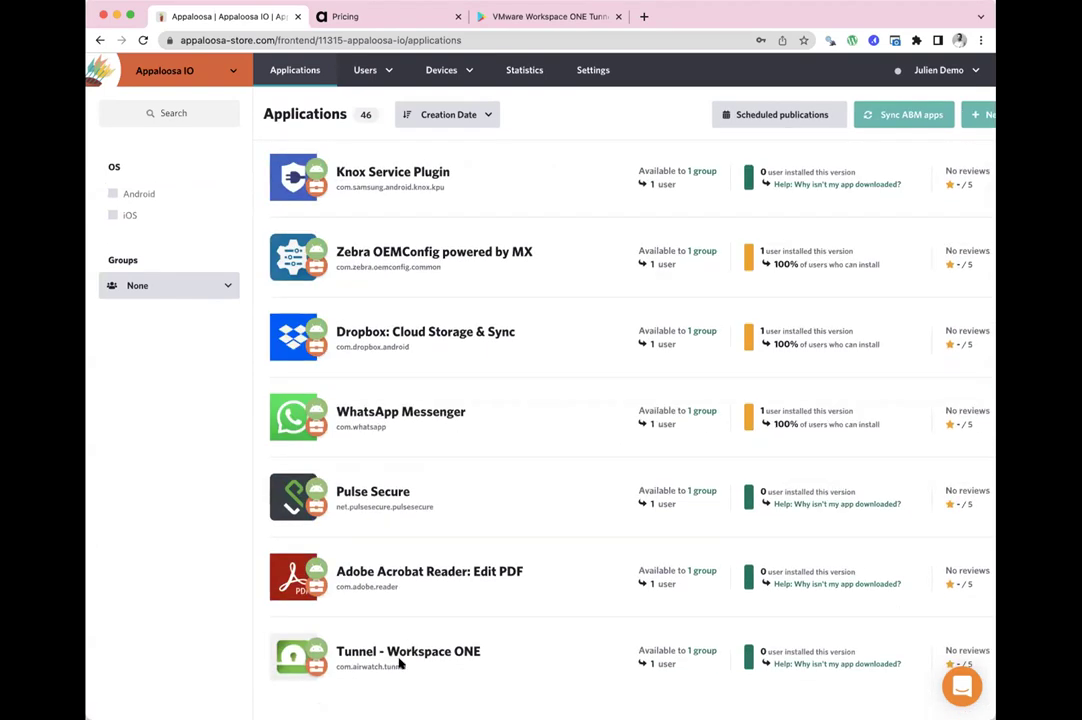
{"action": "left_click", "coordinate": [405, 652]}
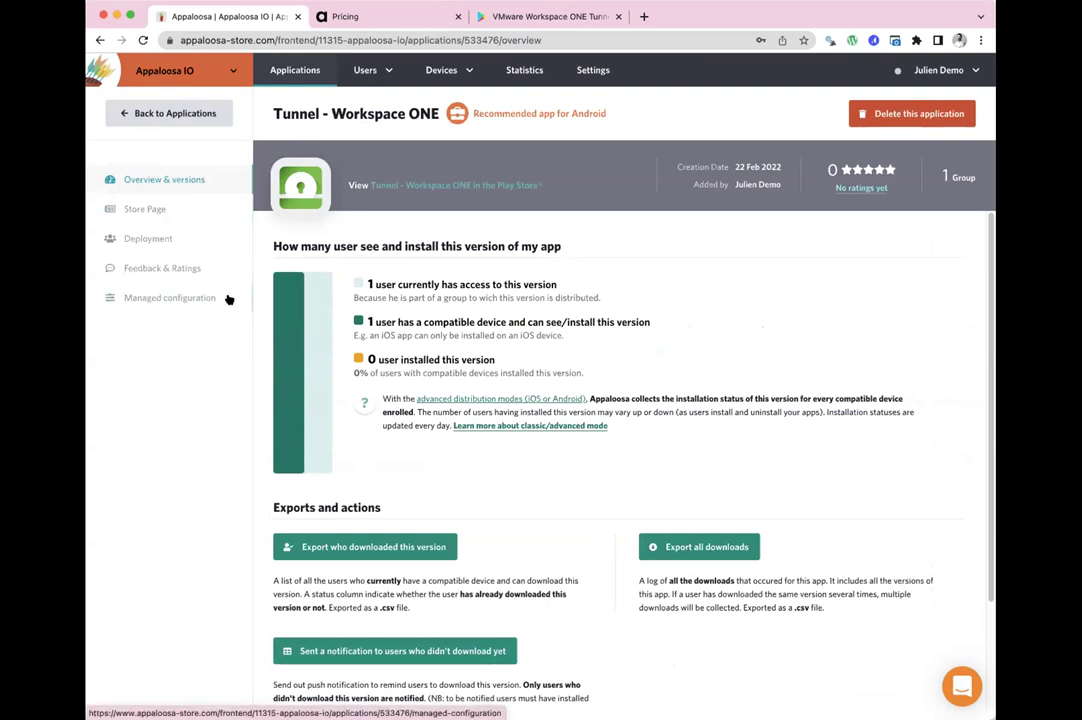
- Review the app's store page, the groups available for its deployment, and its feedback and ratings
{"action": "left_click", "coordinate": [160, 209]}
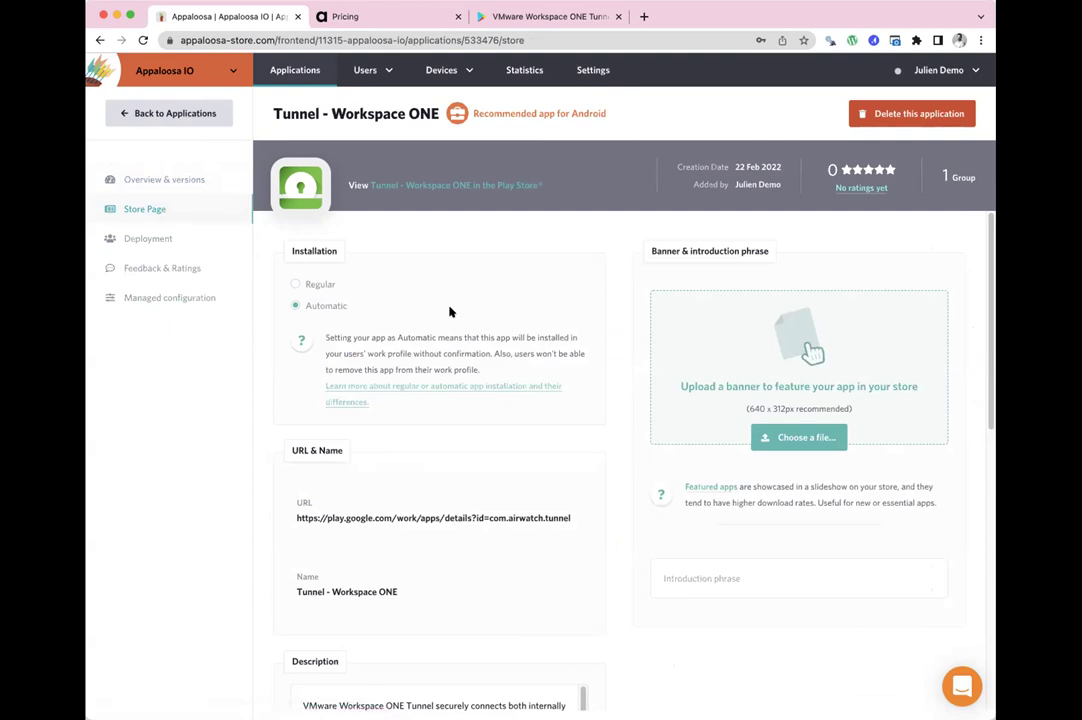
{"action": "left_click", "coordinate": [162, 241]}
{"action": "left_click", "coordinate": [339, 355]}
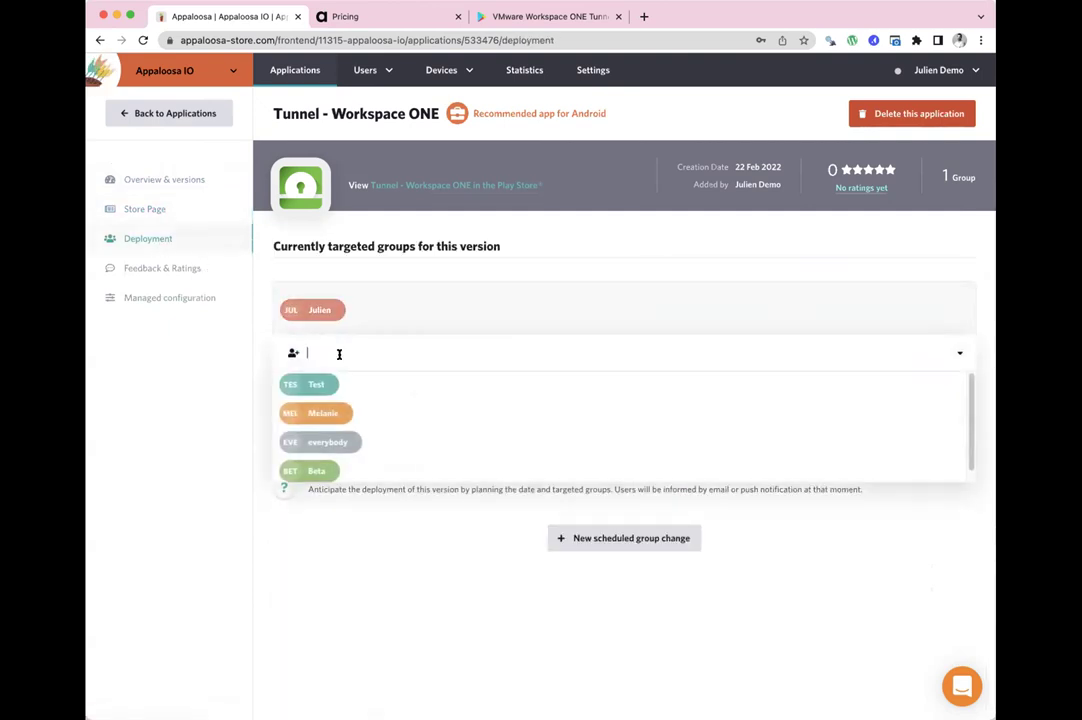
{"action": "left_click", "coordinate": [379, 578]}
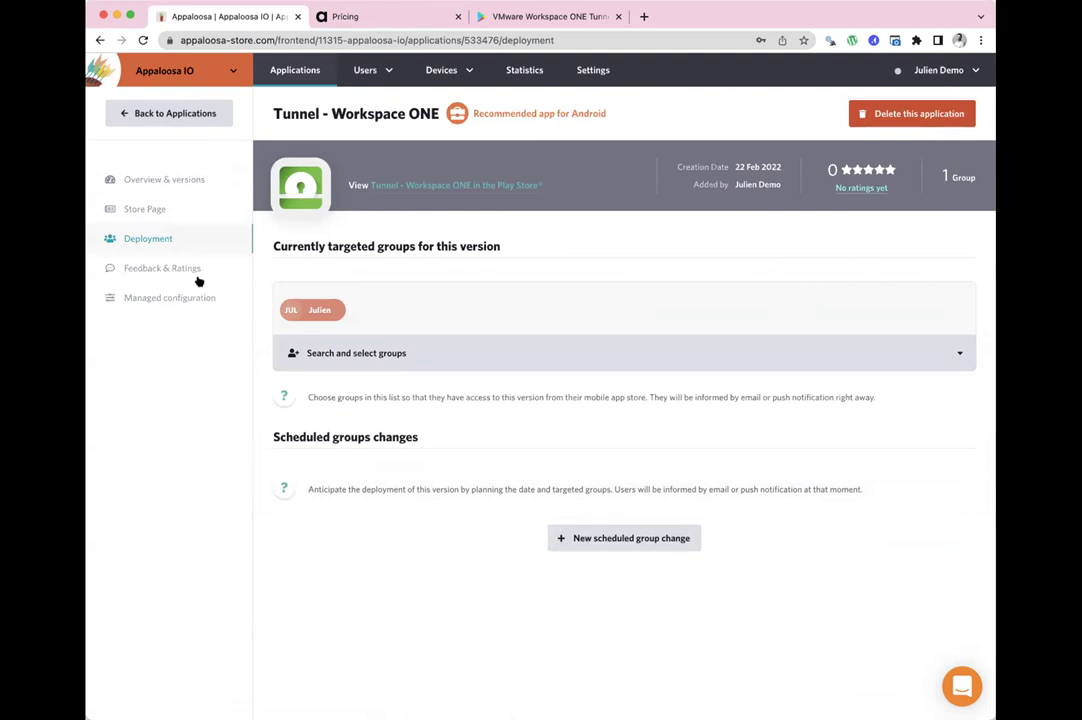
{"action": "left_click", "coordinate": [163, 272]}
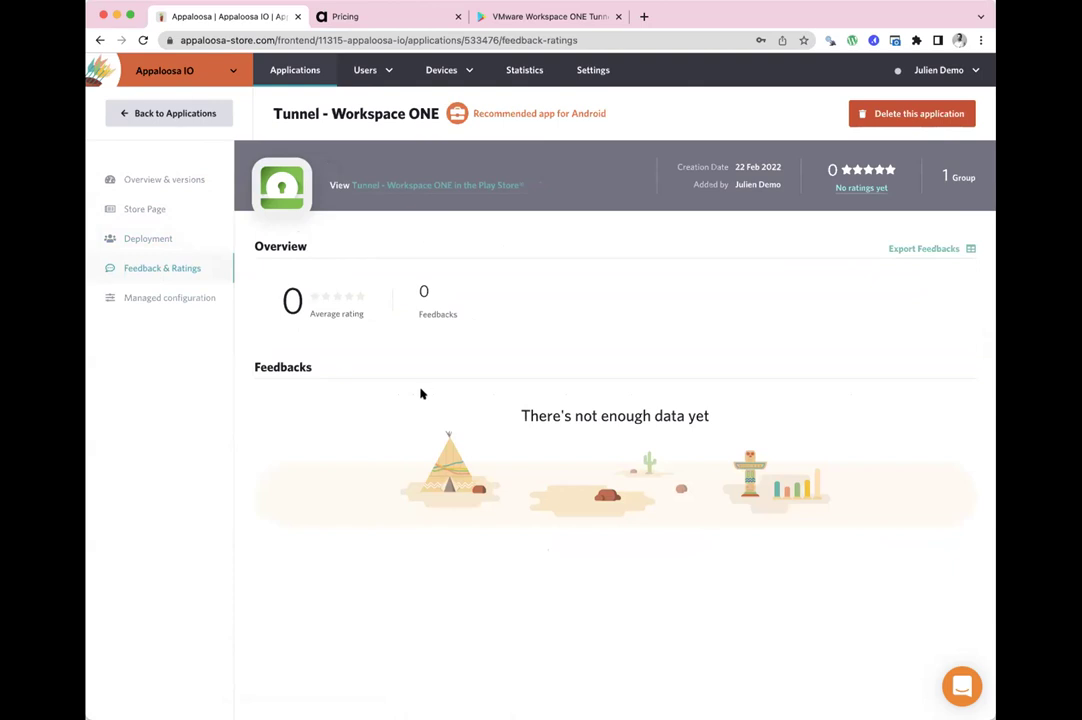
{"action": "left_click", "coordinate": [167, 300]}
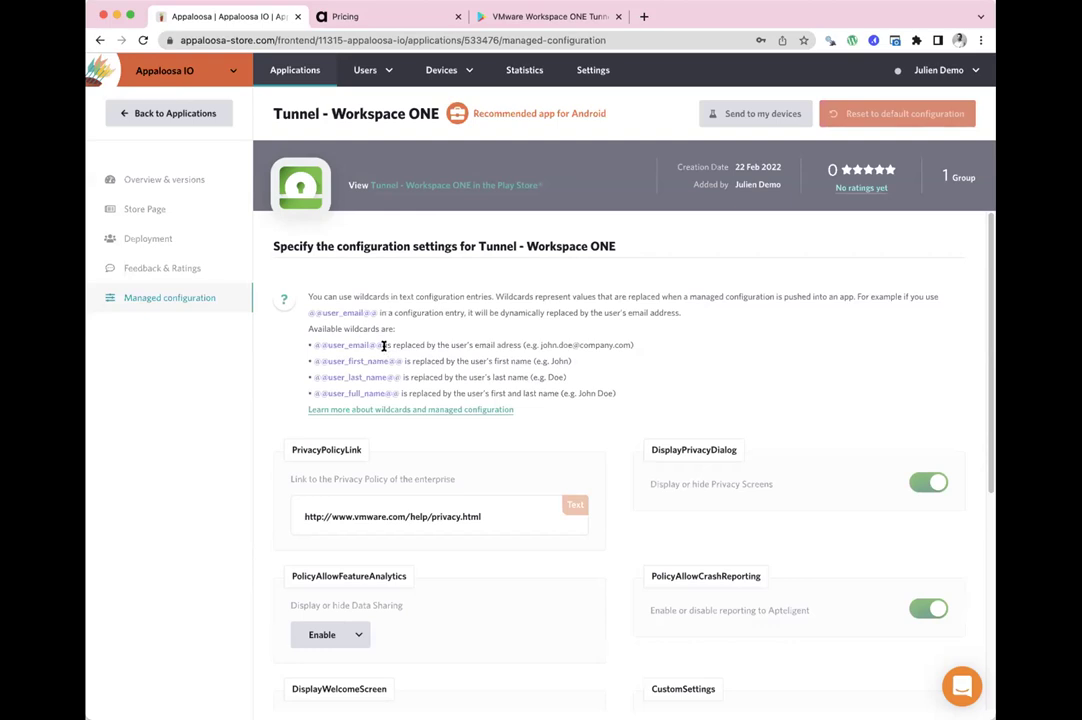
{"action": "scroll", "coordinate": [380, 340], "scroll_direction": "down", "scroll_amount": 2}
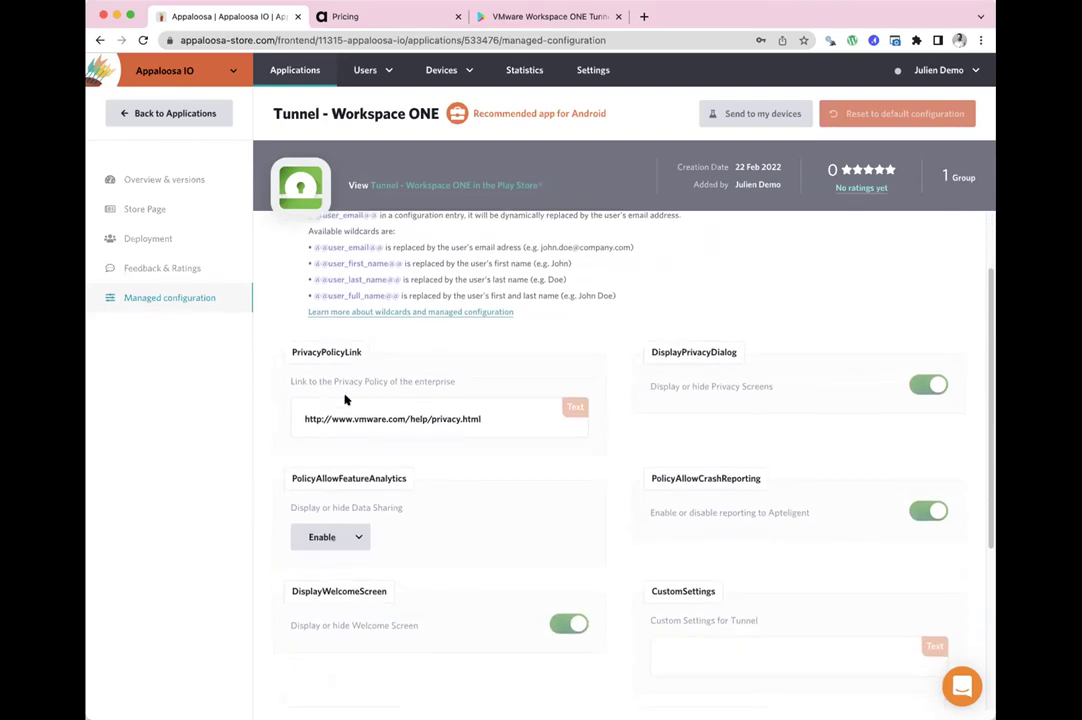
{"action": "left_click_drag", "start_coordinate": [493, 422], "coordinate": [297, 424]}
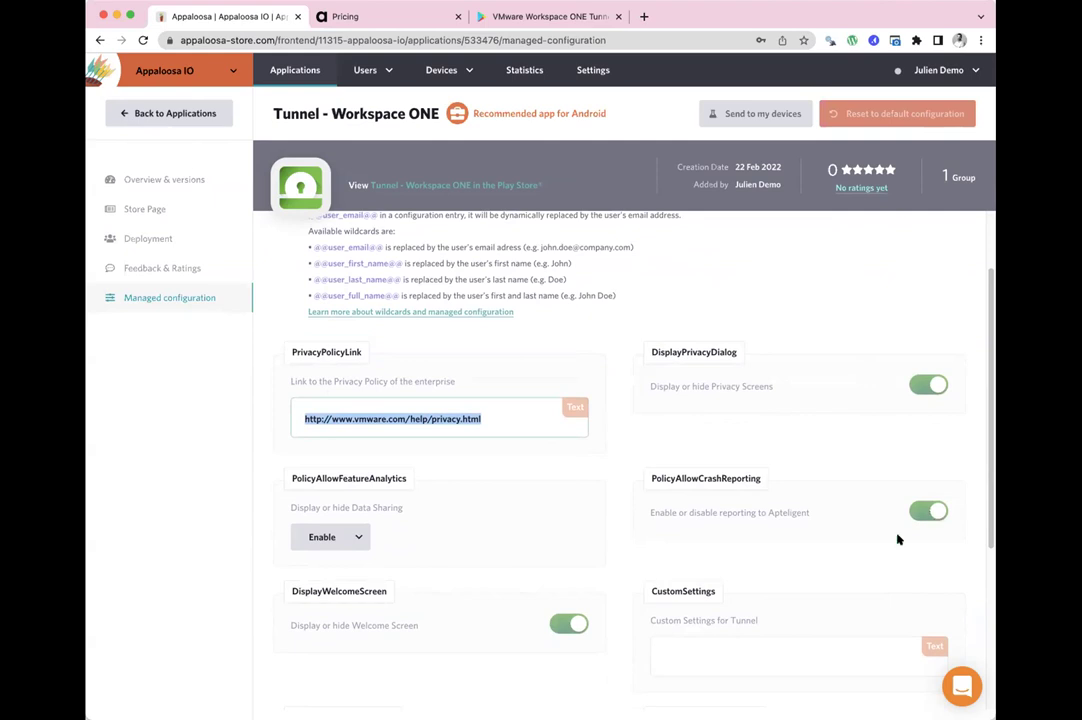
{"action": "scroll", "coordinate": [400, 396], "scroll_direction": "up", "scroll_amount": 2}
{"action": "left_click_drag", "start_coordinate": [382, 344], "coordinate": [311, 347]}
{"action": "key", "text": "super+c"}
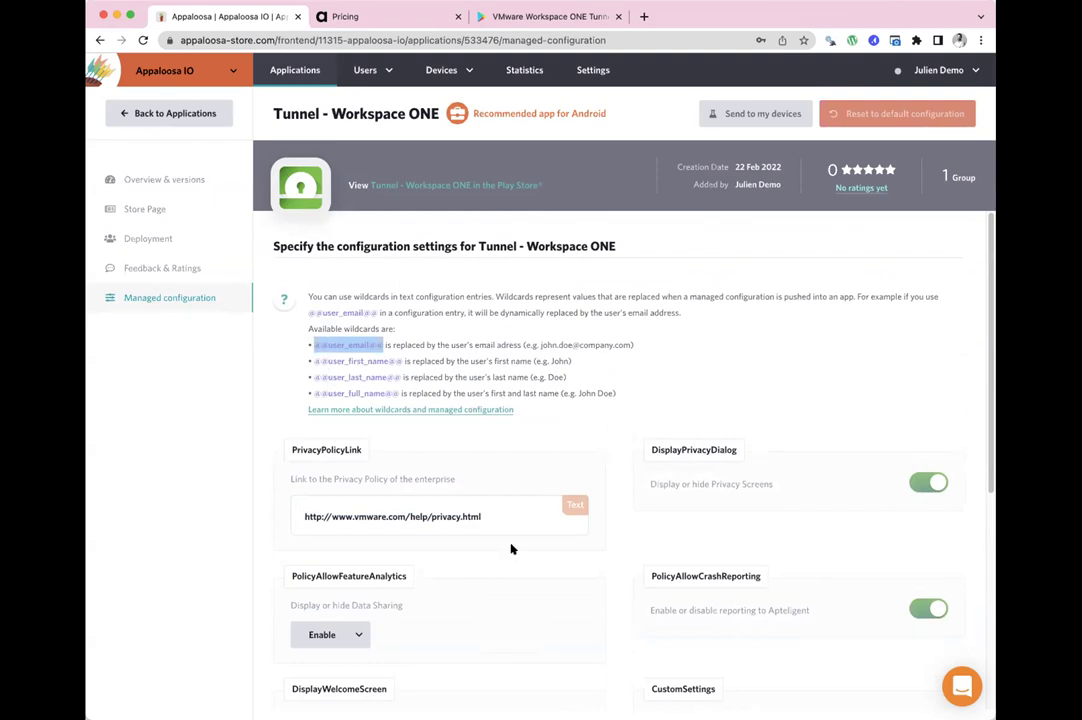
{"action": "left_click_drag", "start_coordinate": [480, 516], "coordinate": [436, 515]}
{"action": "key", "text": "super+v"}
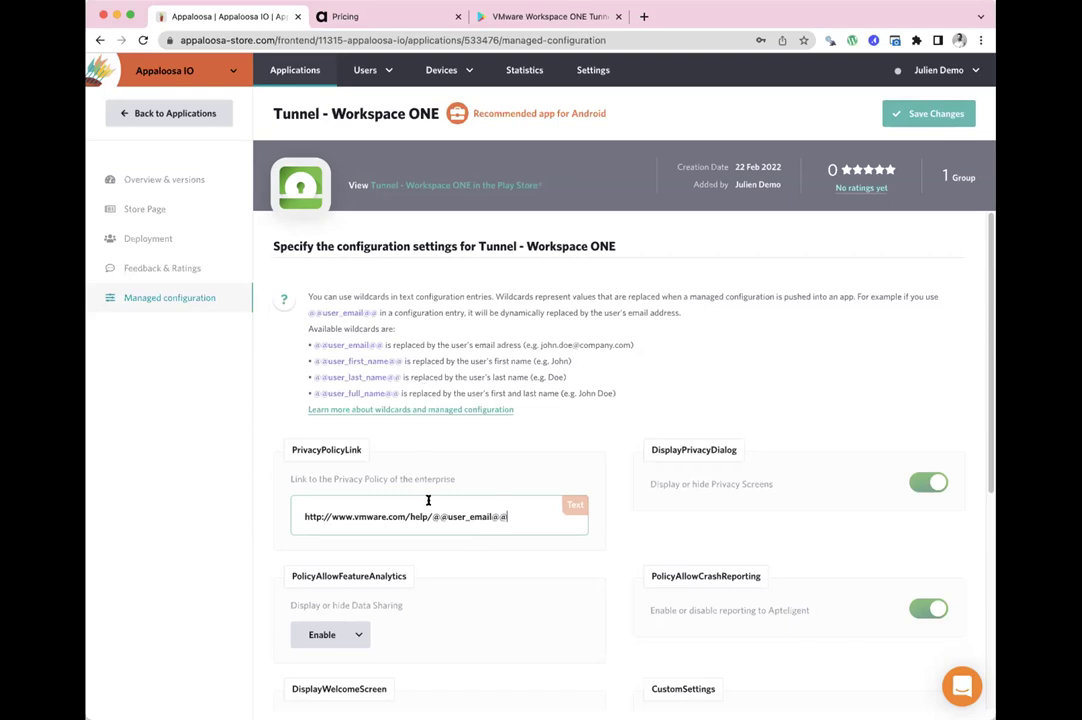
{"action": "left_click", "coordinate": [912, 118]}
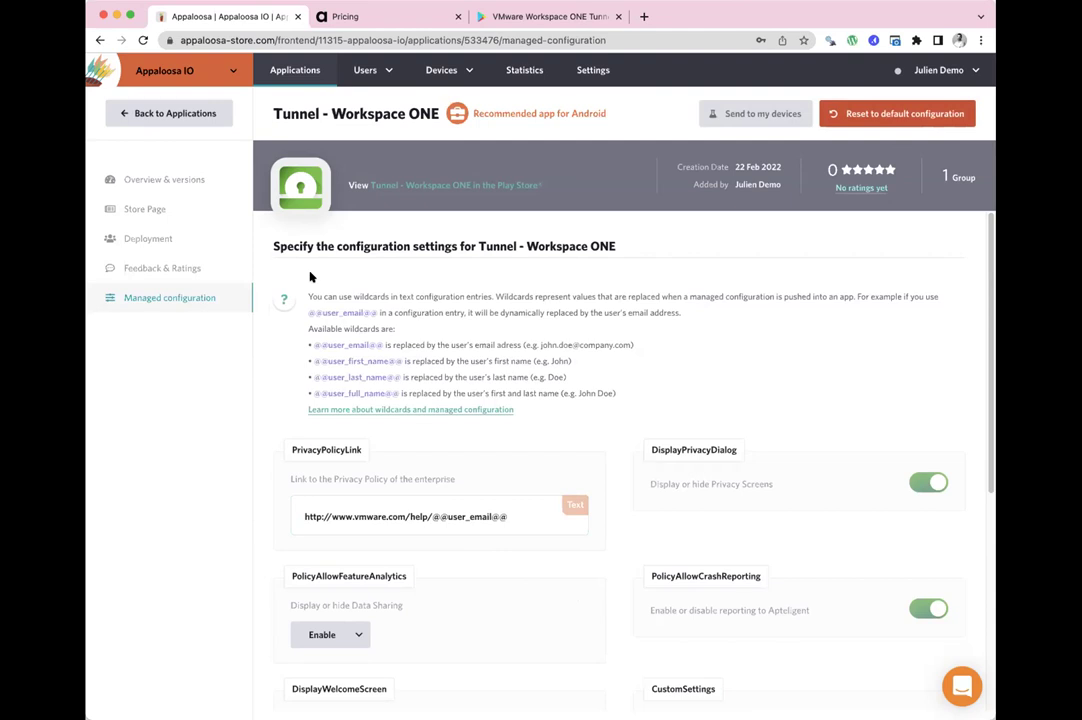
- Return to the full applications list and look through it
{"action": "left_click", "coordinate": [278, 72]}
{"action": "scroll", "coordinate": [368, 340], "scroll_direction": "down", "scroll_amount": 2}
{"action": "scroll", "coordinate": [366, 340], "scroll_direction": "up", "scroll_amount": 2}
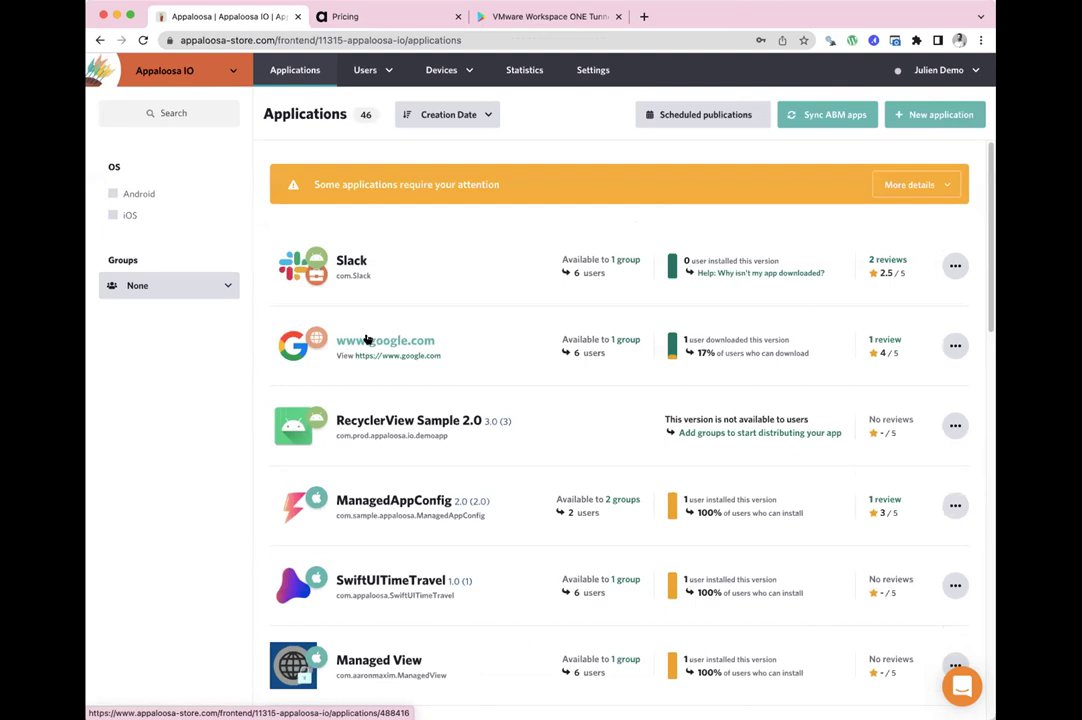
- Open appaloosa.io in a new browser tab, review its integrations page and open the REST-API documentation
{"action": "key", "text": "super+t"}
{"action": "type", "text": "appaloosa.io"}
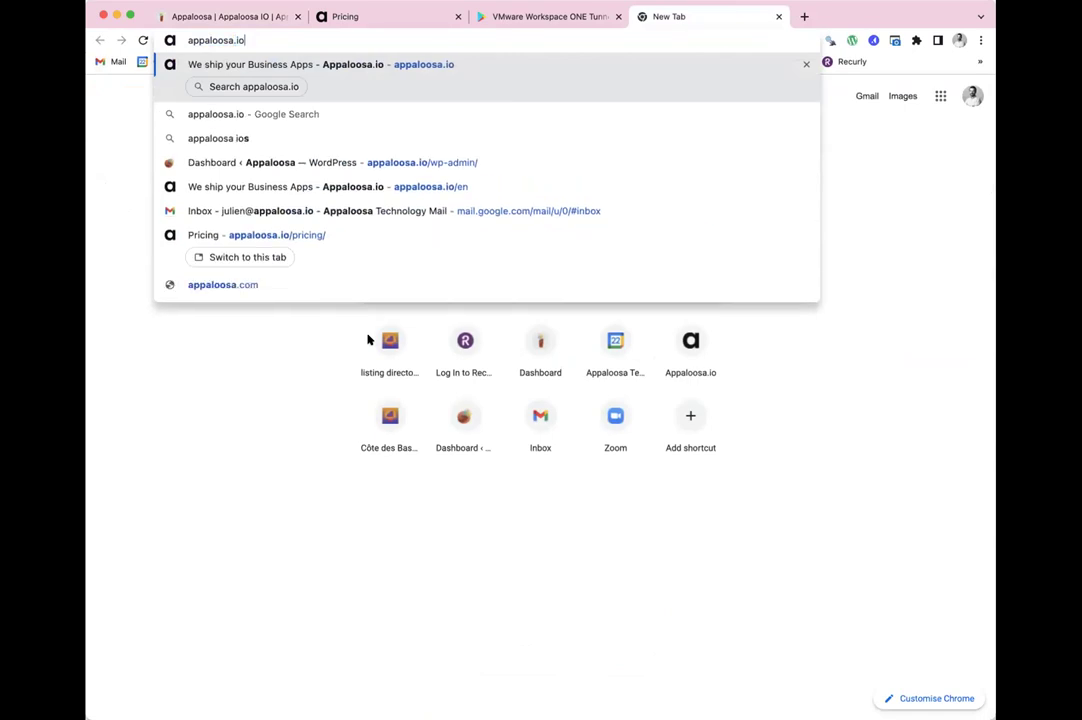
{"action": "key", "text": "Return"}
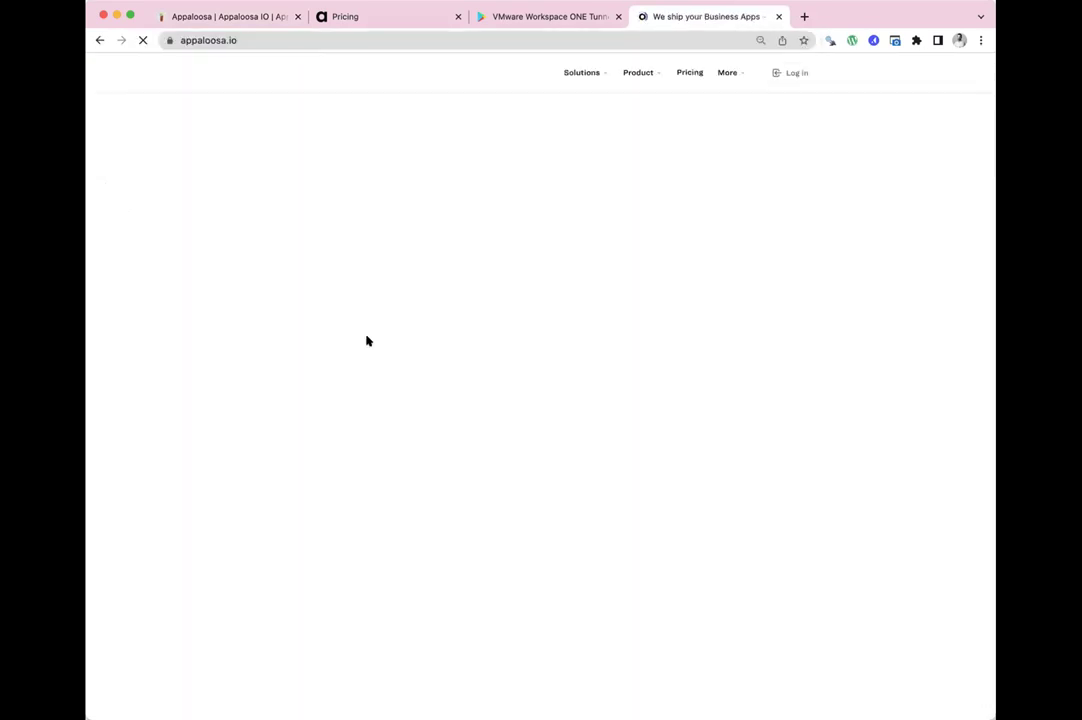
{"action": "mouse_move", "coordinate": [548, 73]}
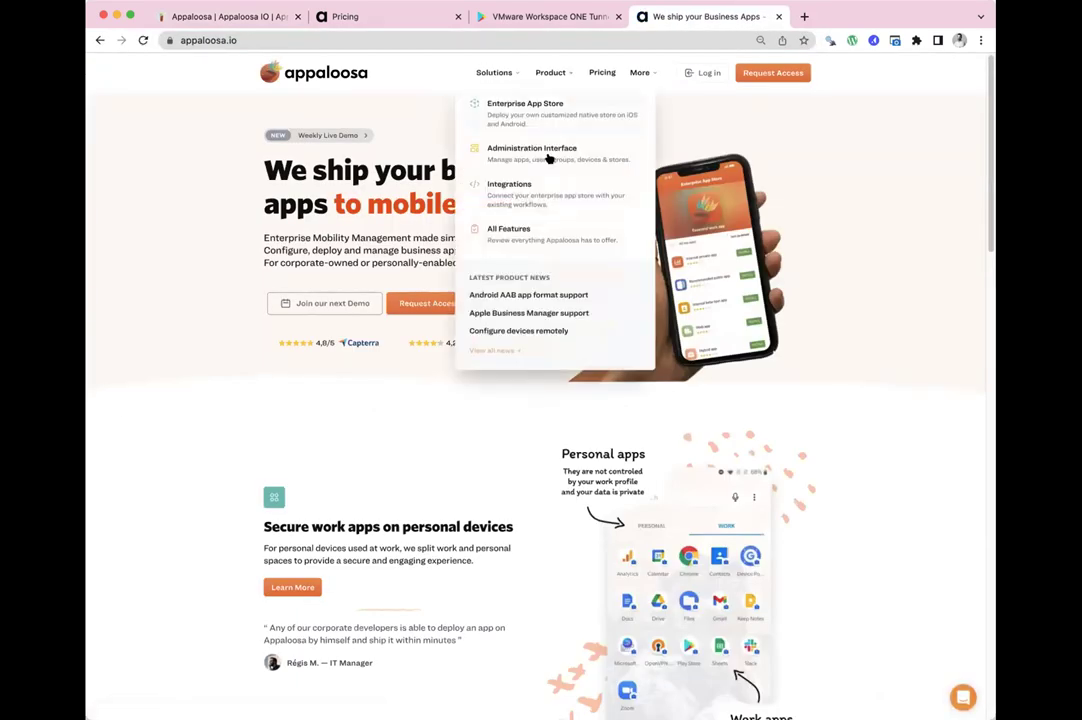
{"action": "left_click", "coordinate": [522, 190]}
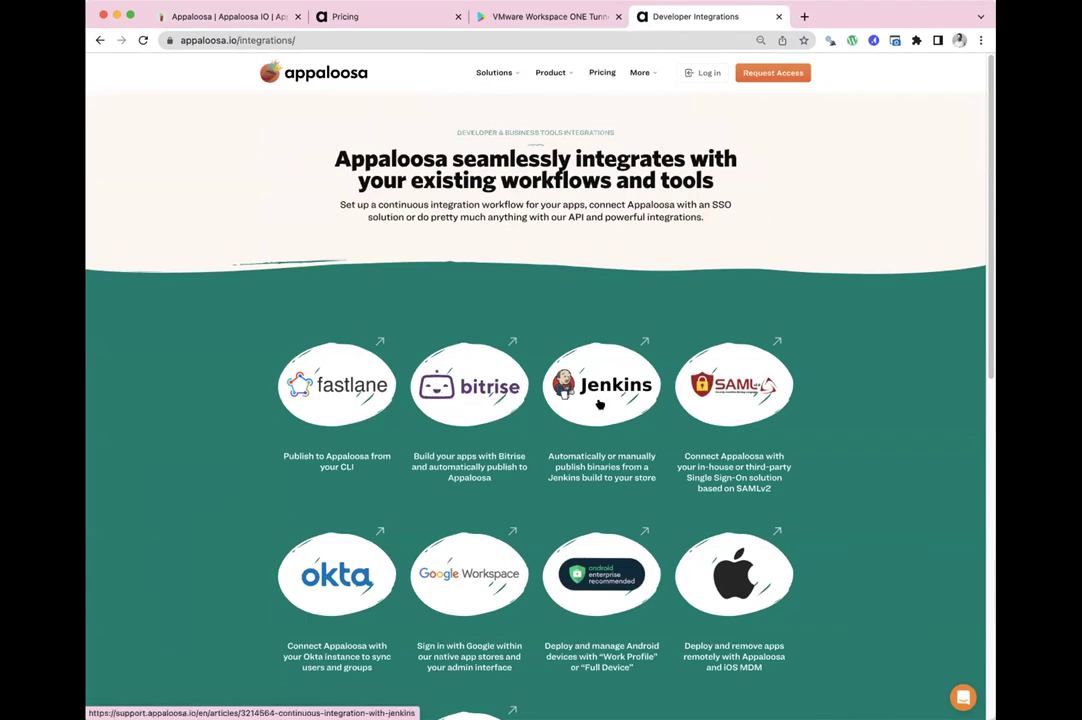
{"action": "scroll", "coordinate": [585, 400], "scroll_direction": "down", "scroll_amount": 3}
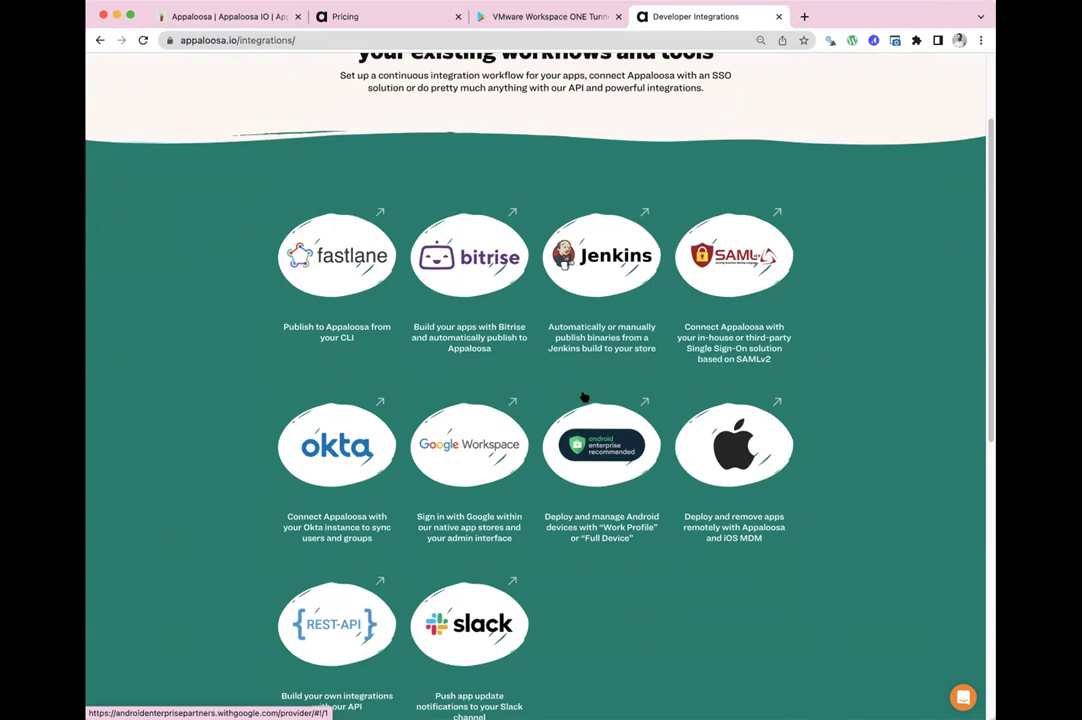
{"action": "left_click", "coordinate": [357, 624]}
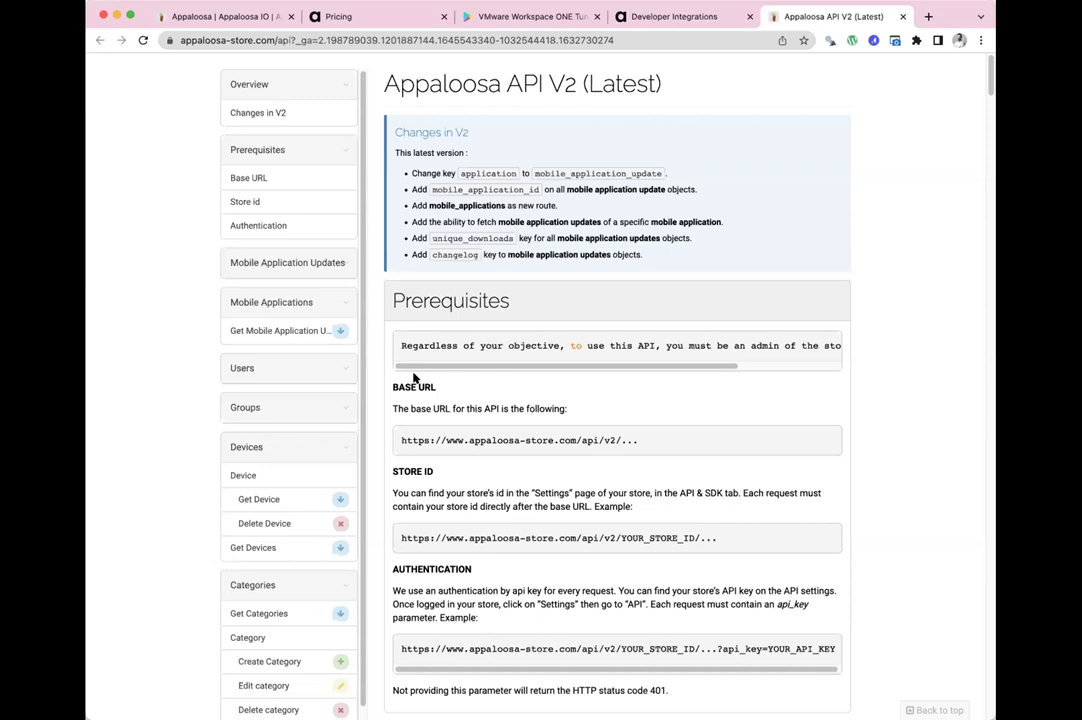
- Return to the store administration and view the profile of the only non-admin user in the users list
{"action": "left_click", "coordinate": [218, 18]}
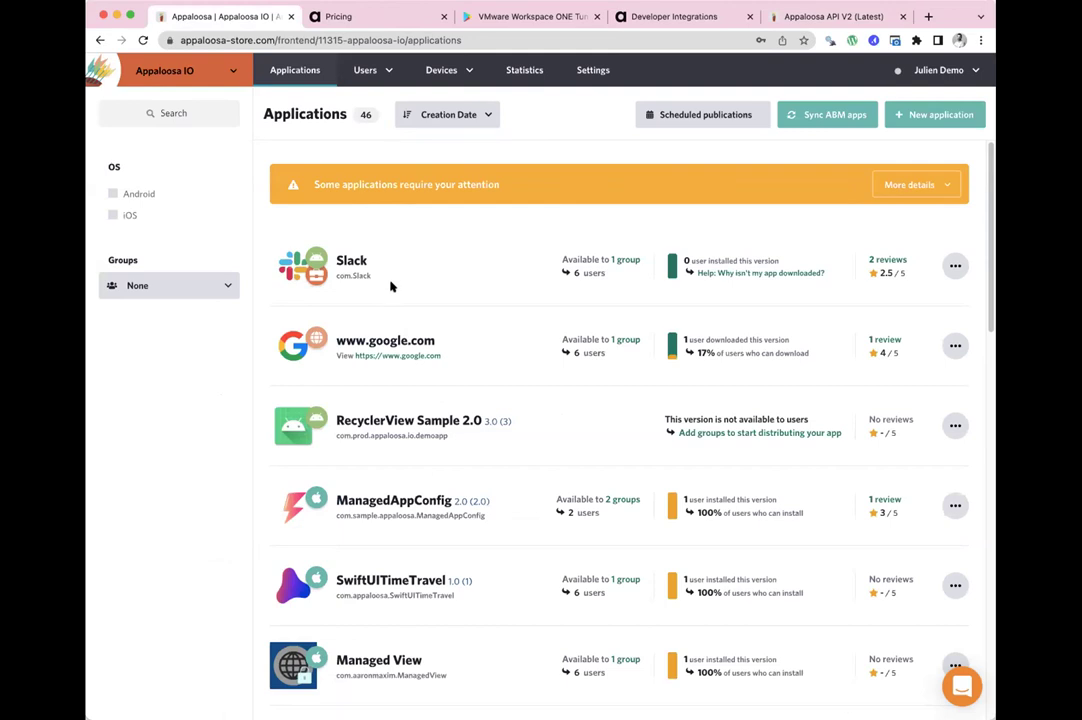
{"action": "left_click", "coordinate": [379, 80]}
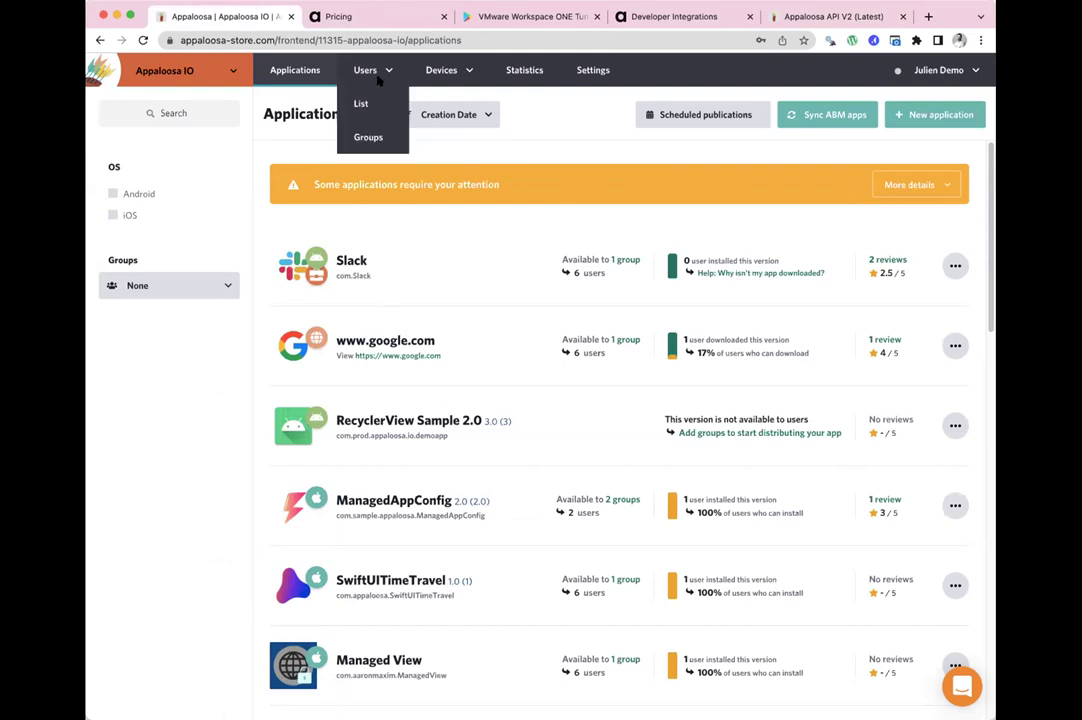
{"action": "left_click", "coordinate": [370, 104]}
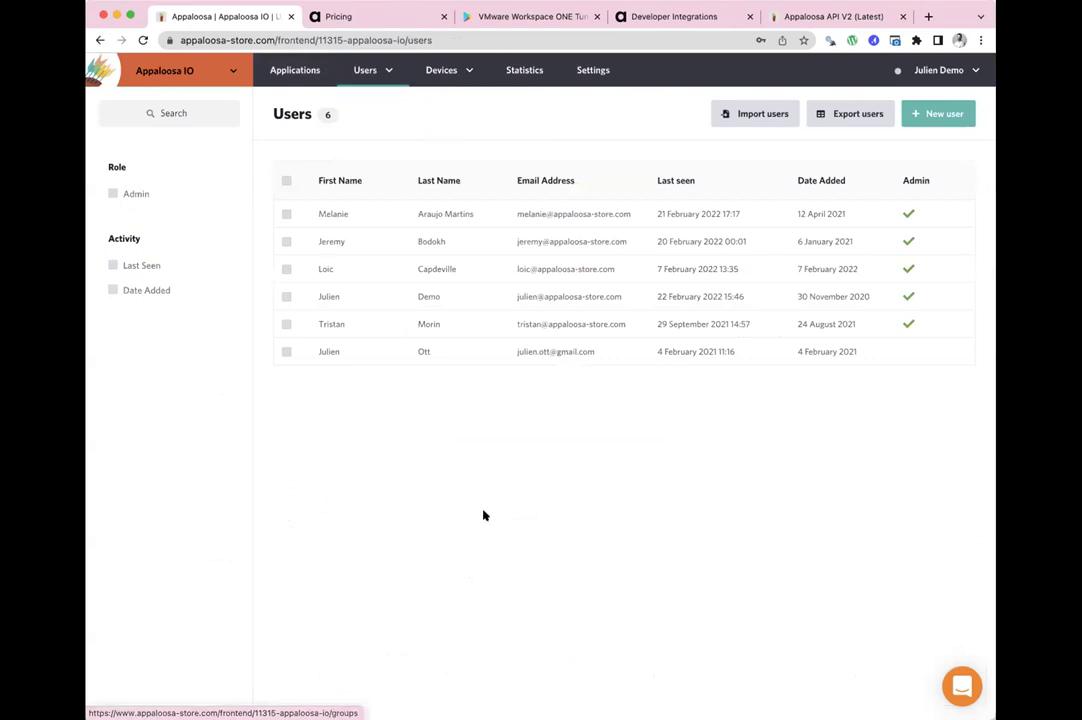
{"action": "left_click", "coordinate": [331, 350]}
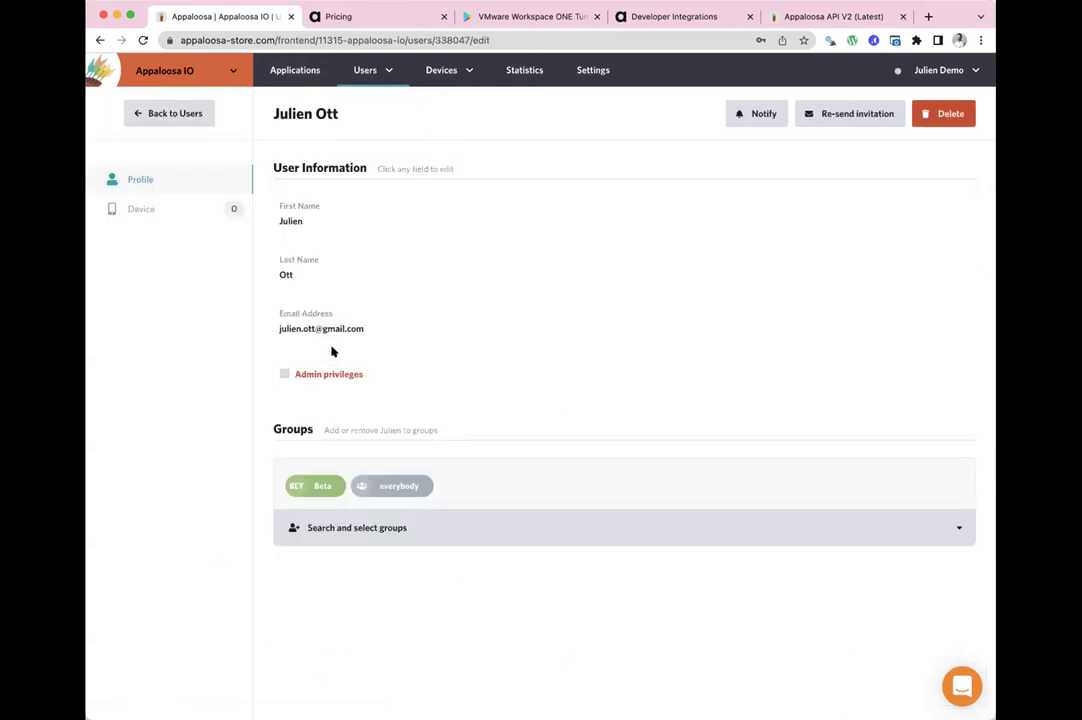
{"action": "left_click", "coordinate": [166, 114]}
- Start a new user entry, enable admin privileges for it and view the groups it could join
{"action": "left_click", "coordinate": [920, 107]}
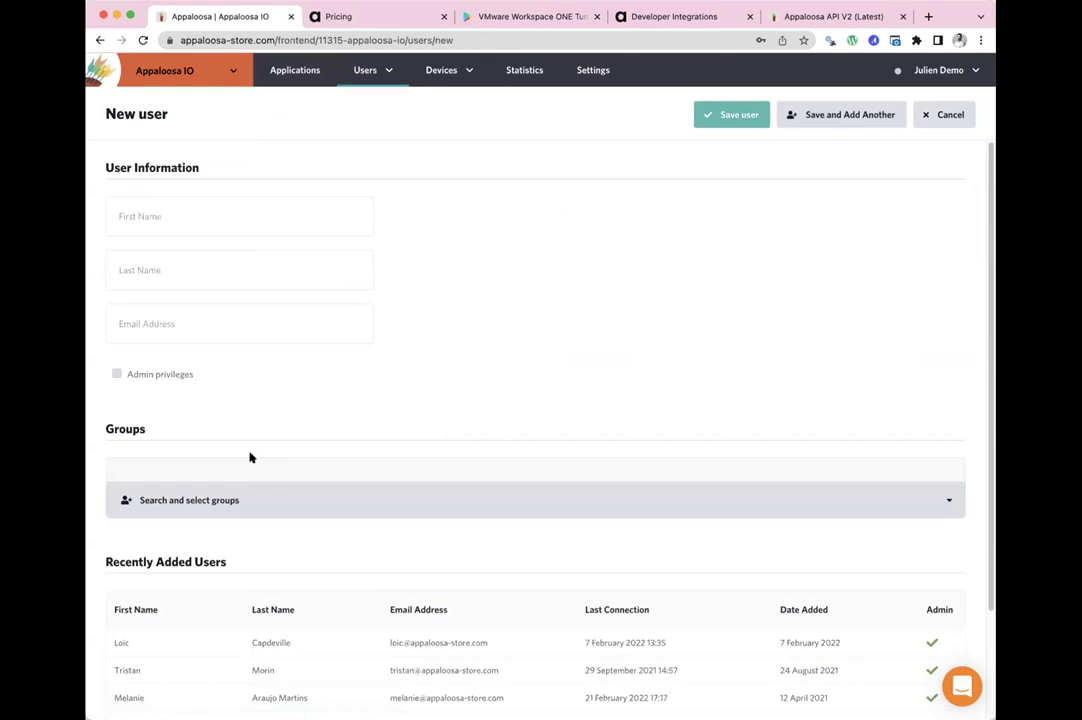
{"action": "left_click", "coordinate": [145, 220]}
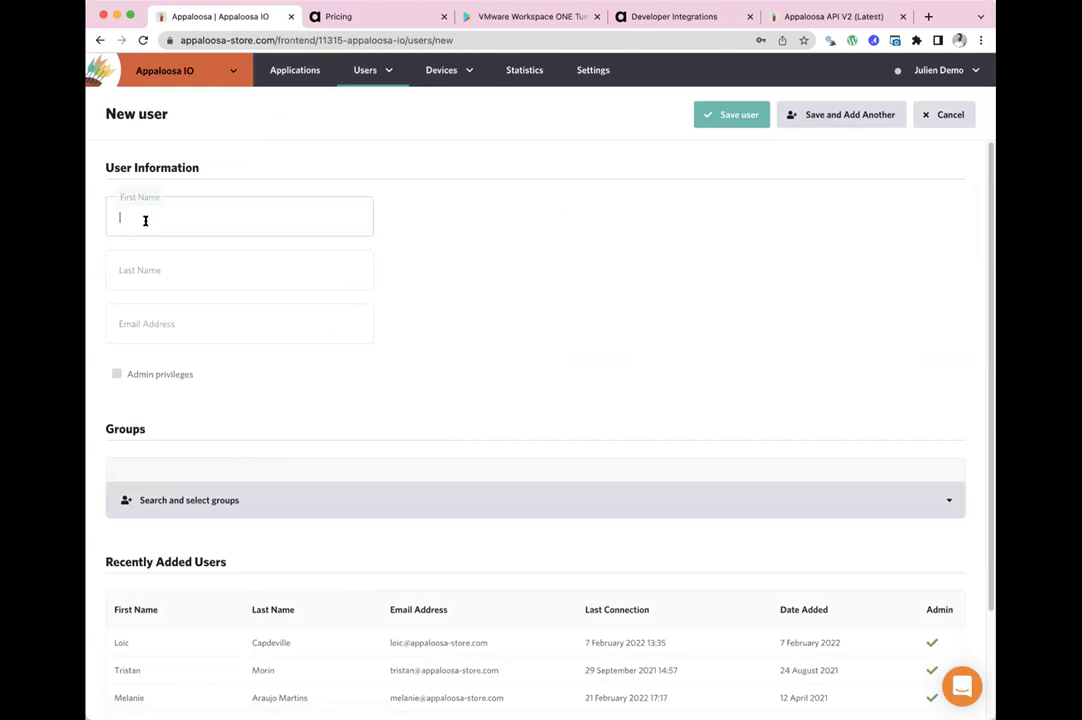
{"action": "left_click", "coordinate": [140, 268]}
{"action": "left_click", "coordinate": [157, 321]}
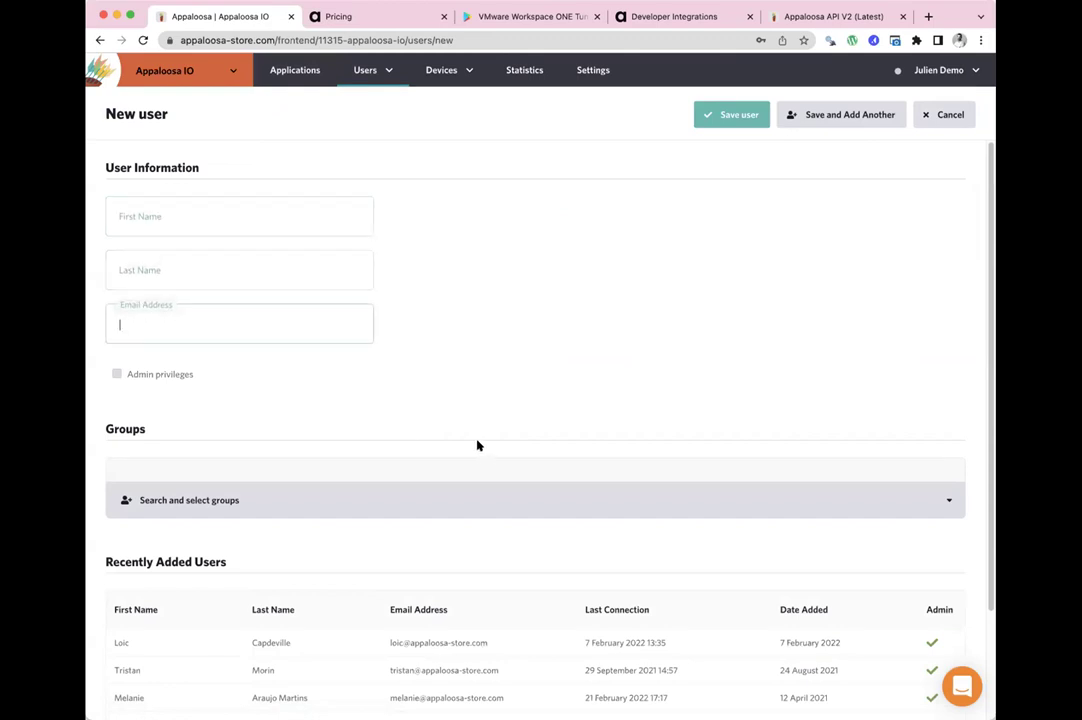
{"action": "left_click", "coordinate": [116, 374]}
{"action": "left_click", "coordinate": [166, 488]}
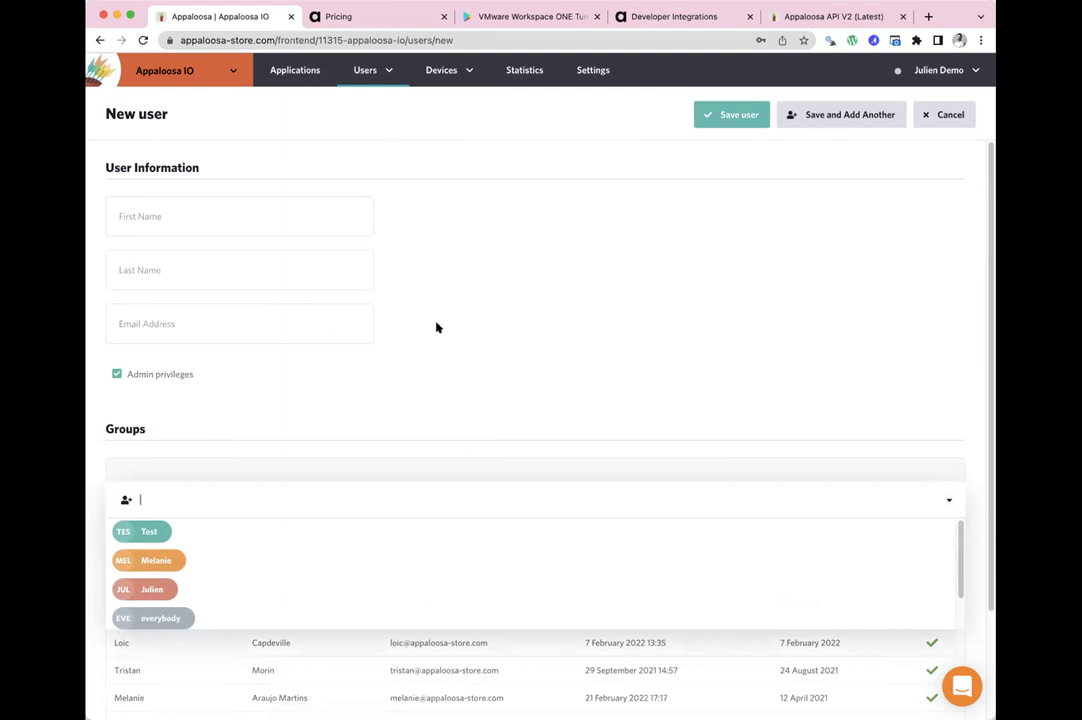
{"action": "left_click", "coordinate": [437, 325]}
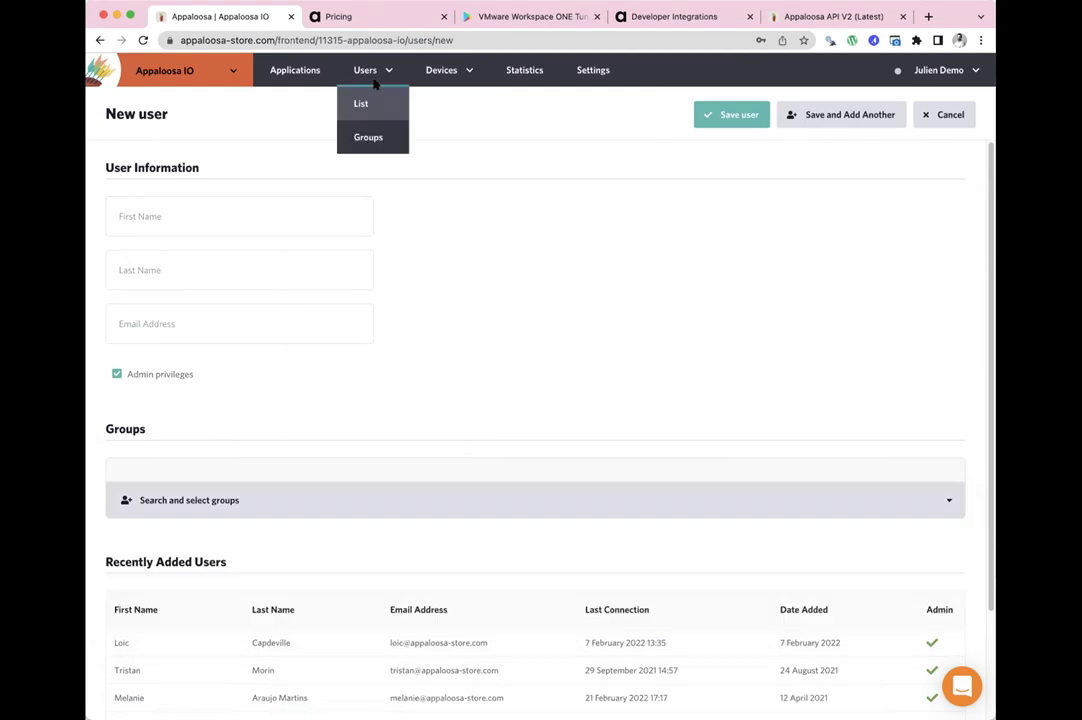
- From the users list, open the demo administrator's devices and examine their type, activity, ownership and wipe options
{"action": "left_click", "coordinate": [368, 102]}
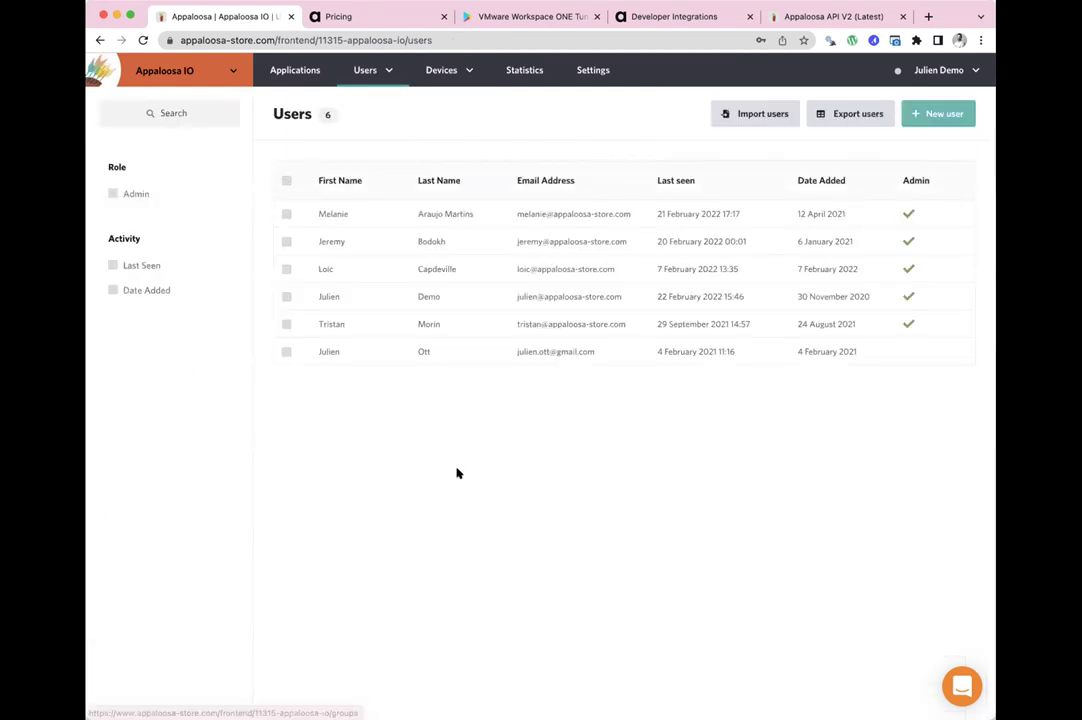
{"action": "left_click", "coordinate": [328, 297]}
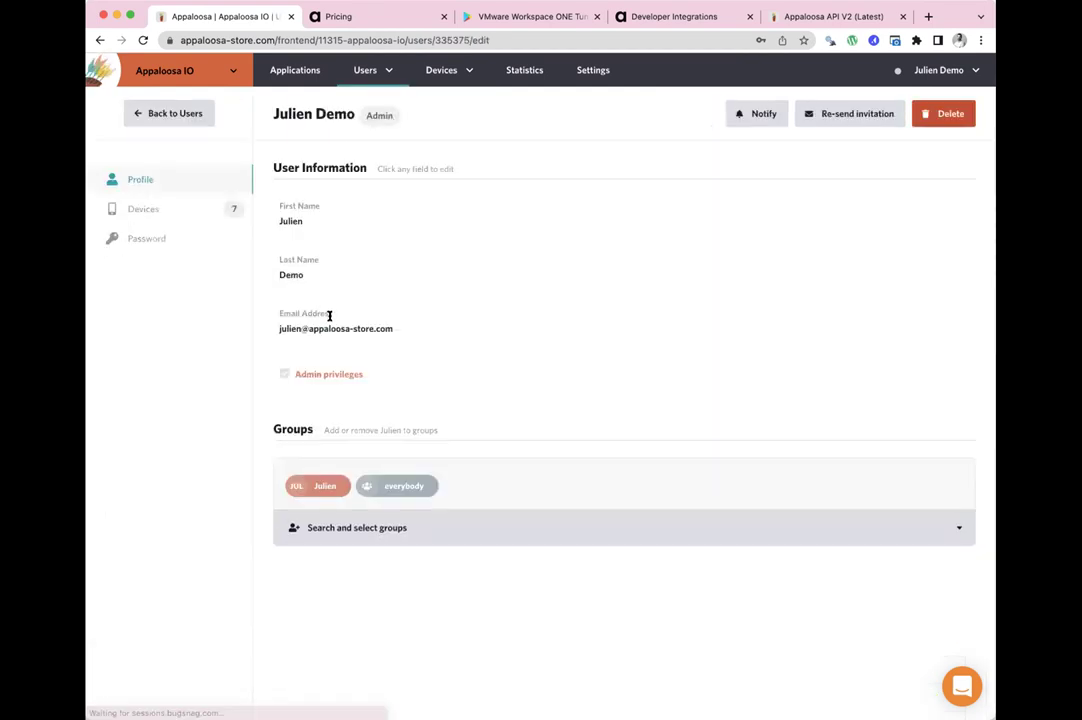
{"action": "left_click", "coordinate": [150, 212]}
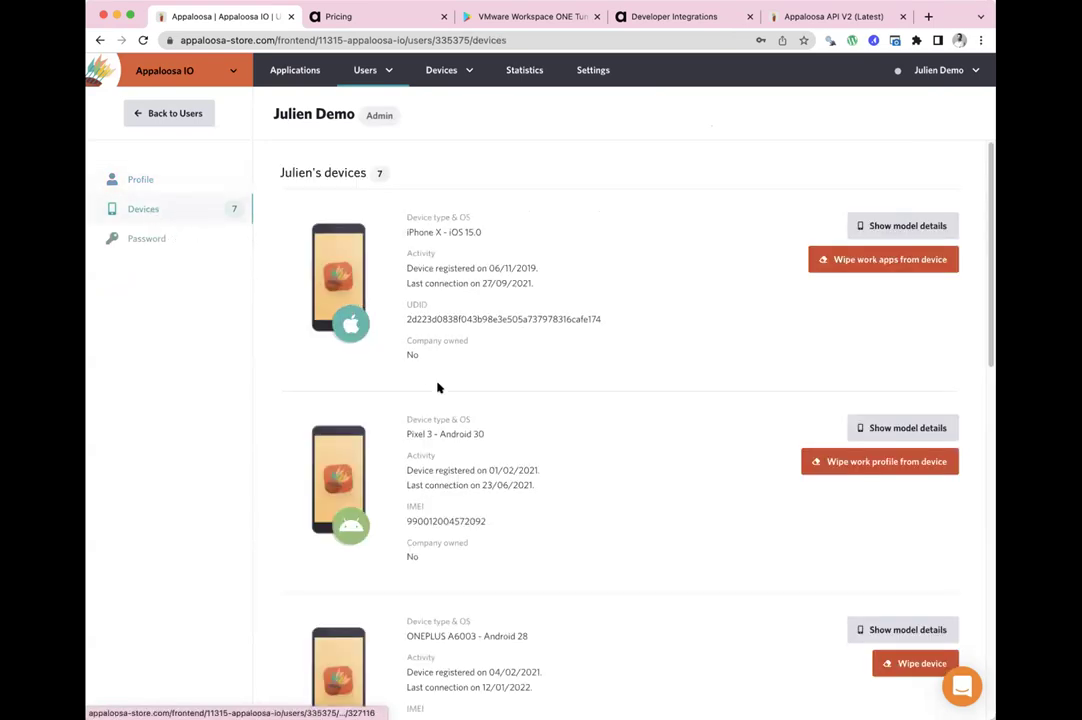
{"action": "scroll", "coordinate": [437, 384], "scroll_direction": "down", "scroll_amount": 2}
{"action": "scroll", "coordinate": [437, 384], "scroll_direction": "up", "scroll_amount": 2}
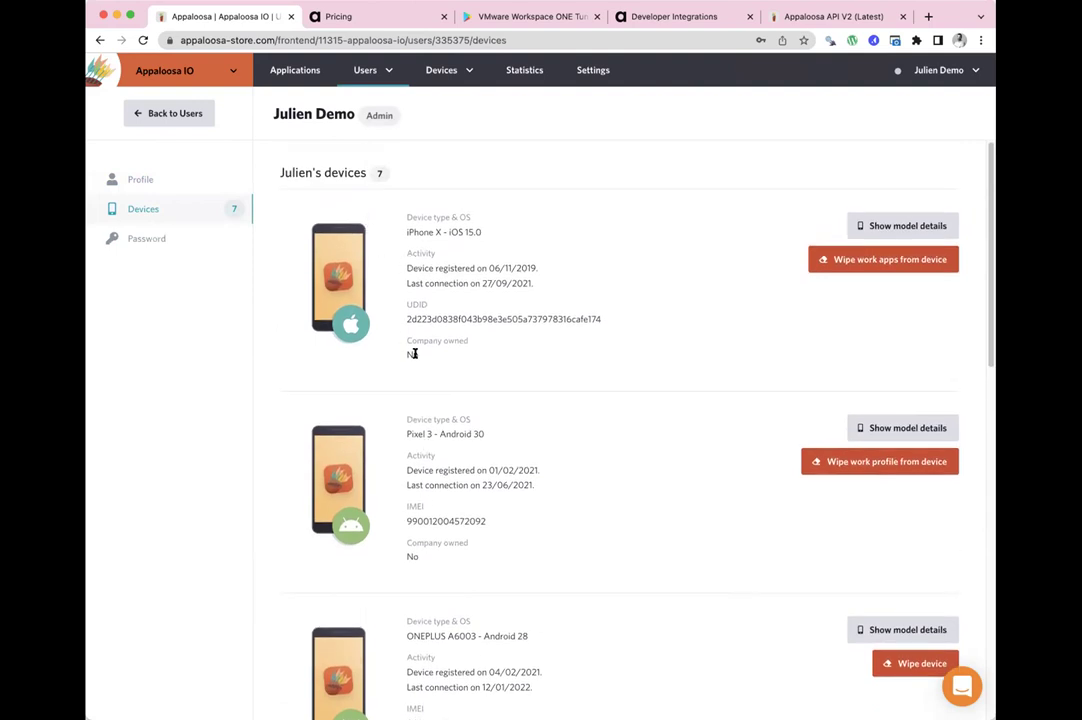
{"action": "scroll", "coordinate": [415, 527], "scroll_direction": "down", "scroll_amount": 1}
{"action": "scroll", "coordinate": [415, 527], "scroll_direction": "down", "scroll_amount": 3}
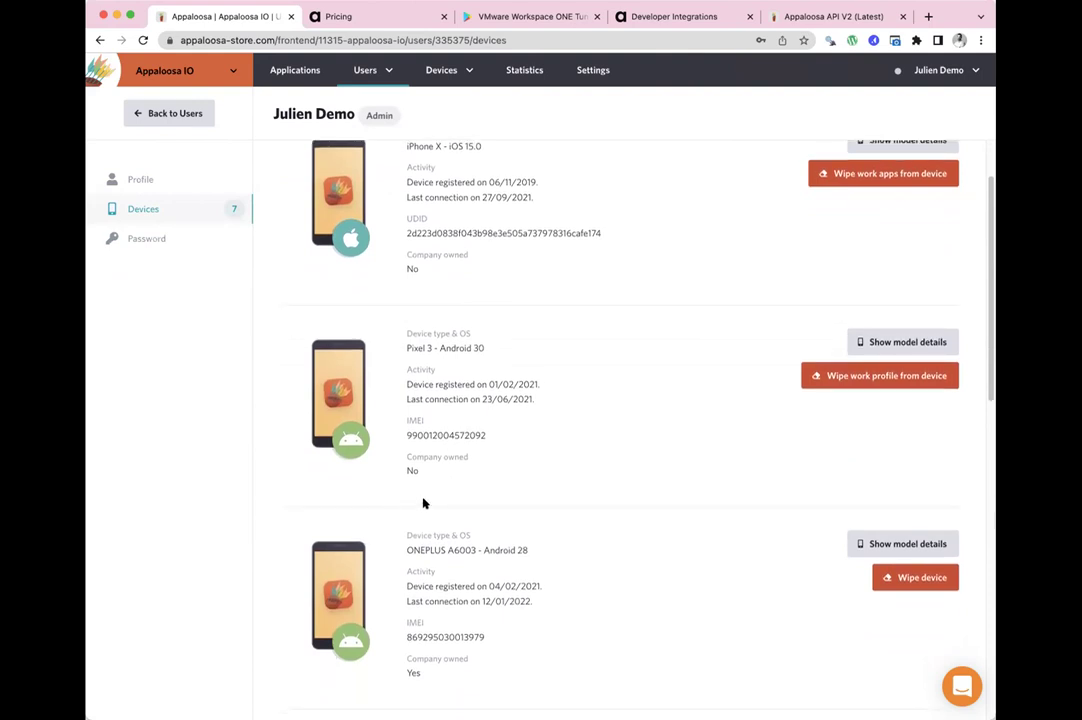
{"action": "scroll", "coordinate": [425, 491], "scroll_direction": "up", "scroll_amount": 1}
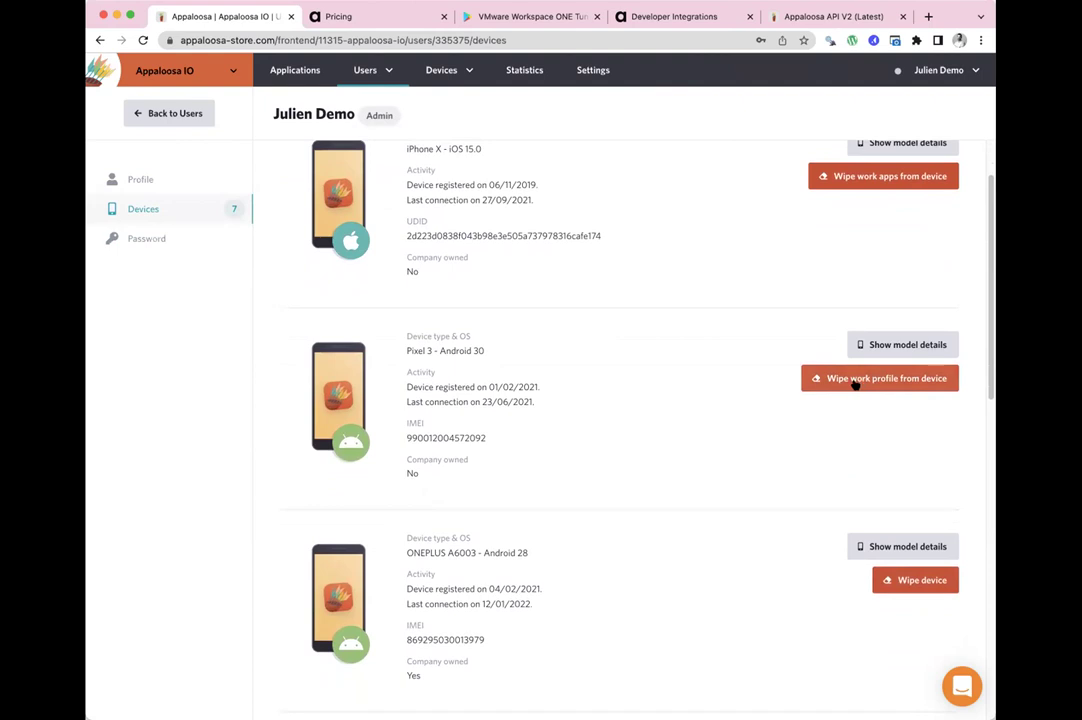
{"action": "scroll", "coordinate": [688, 389], "scroll_direction": "up", "scroll_amount": 2}
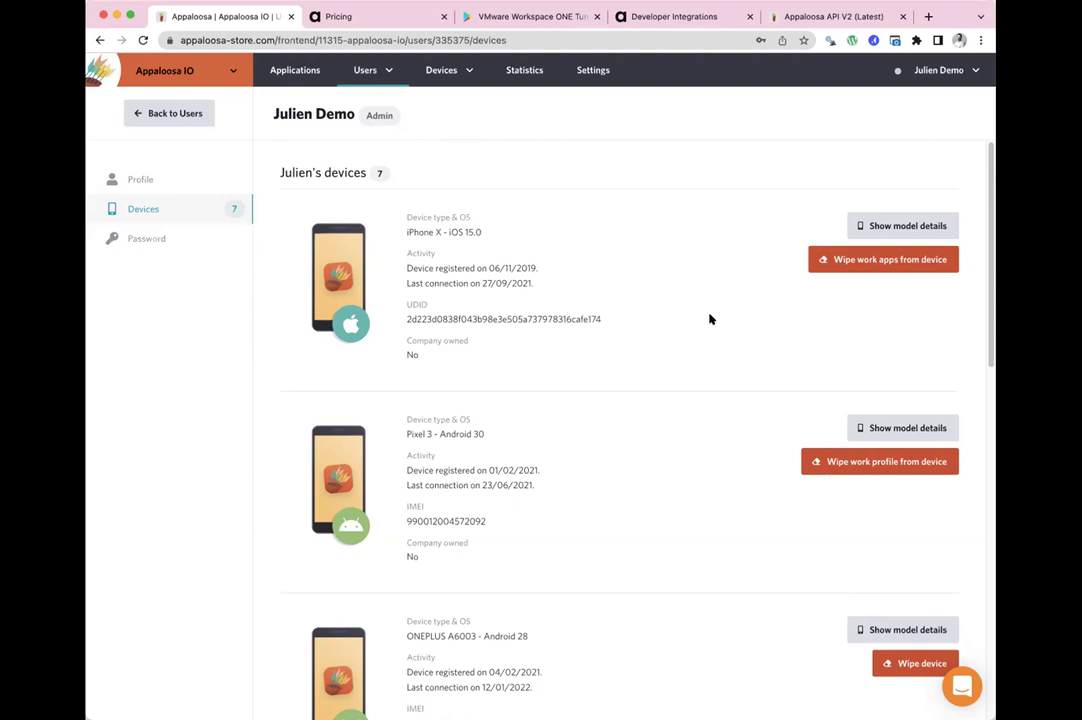
- Open the list of user groups in the store
{"action": "mouse_move", "coordinate": [347, 88]}
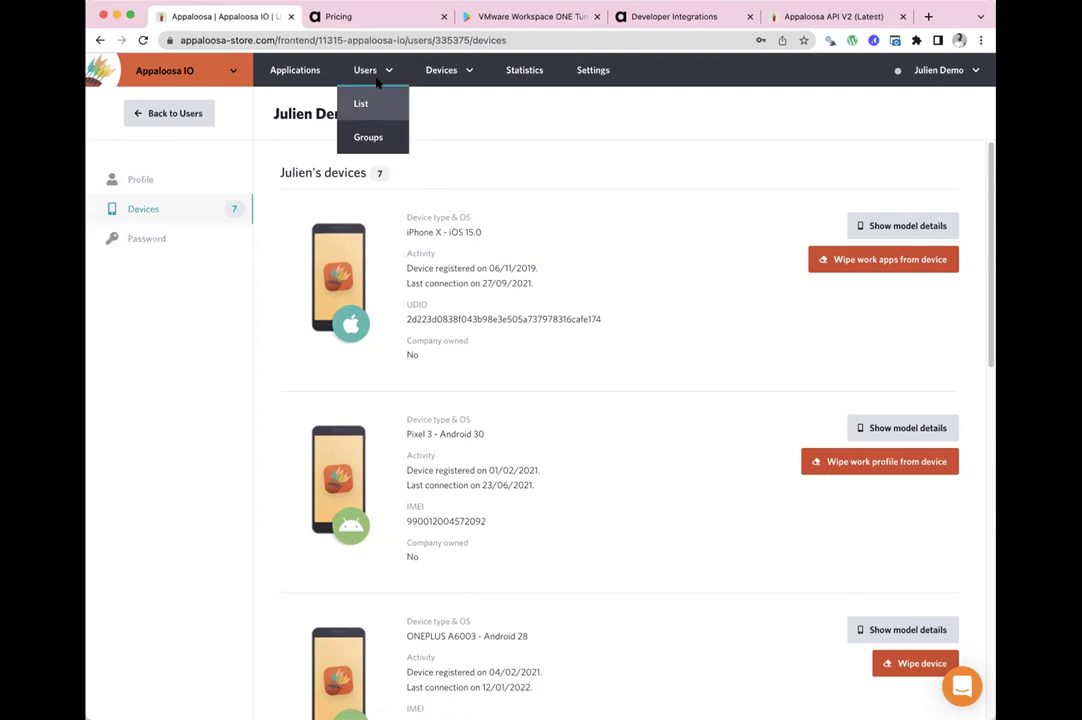
{"action": "left_click", "coordinate": [372, 141]}
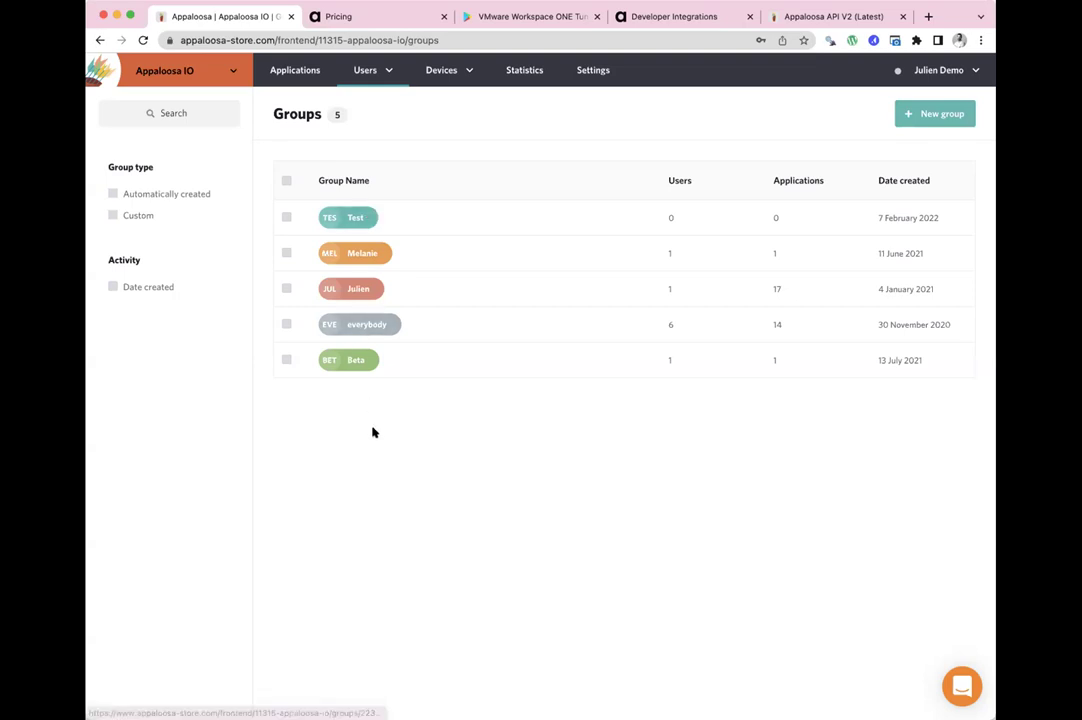
- View the users and applications of the third listed group, and tick the option allowing downloads of previous application versions in its settings
{"action": "left_click", "coordinate": [357, 289]}
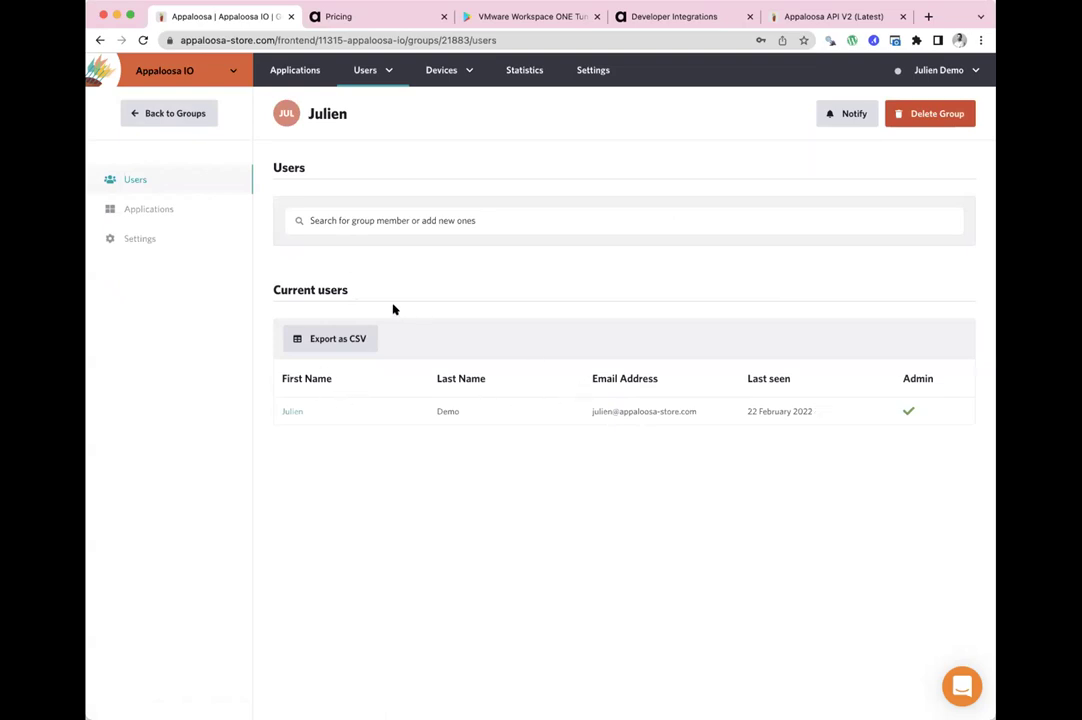
{"action": "left_click", "coordinate": [162, 206]}
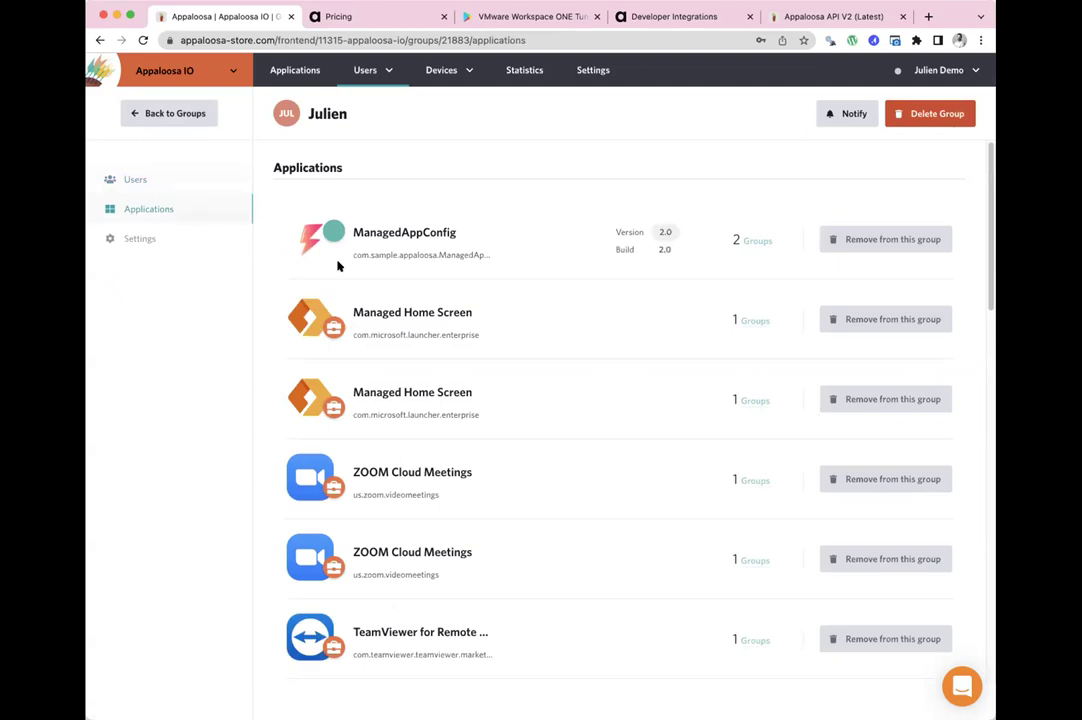
{"action": "left_click", "coordinate": [140, 239]}
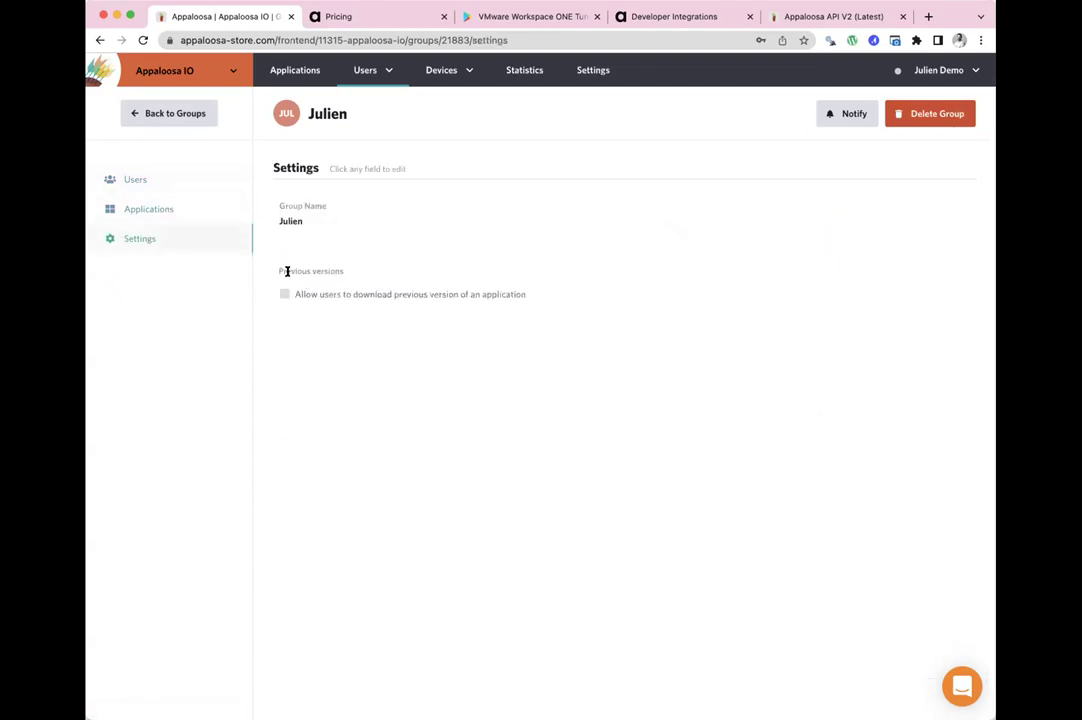
{"action": "left_click", "coordinate": [284, 294]}
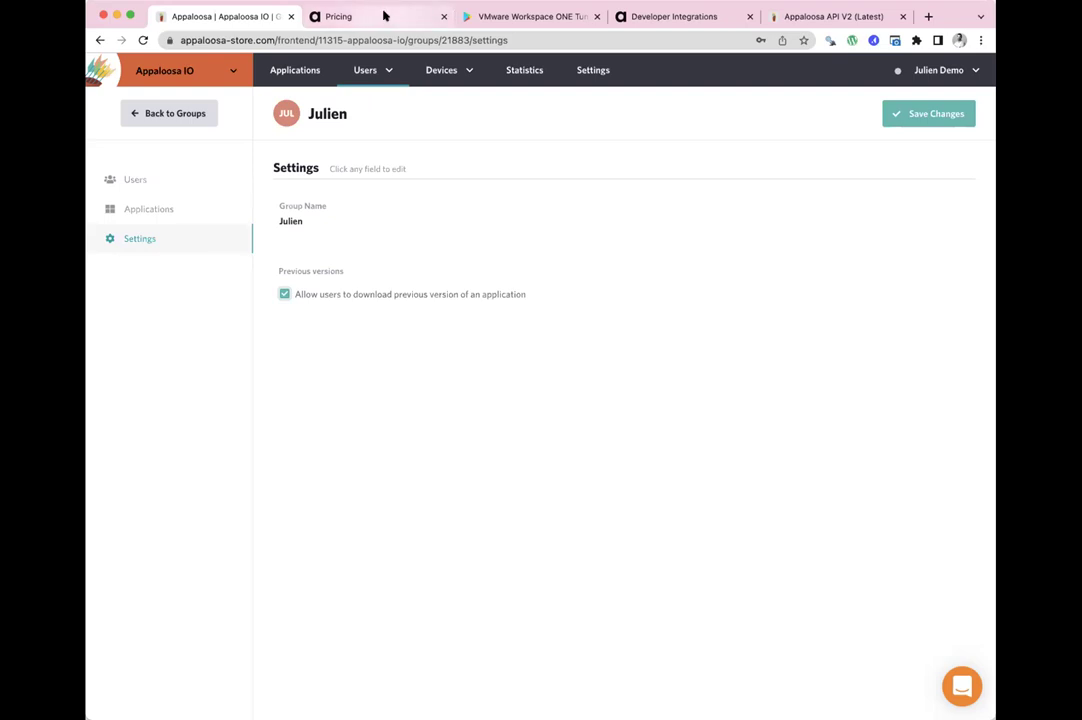
- Leave the group settings without saving and view the store's list of devices
{"action": "mouse_move", "coordinate": [452, 73]}
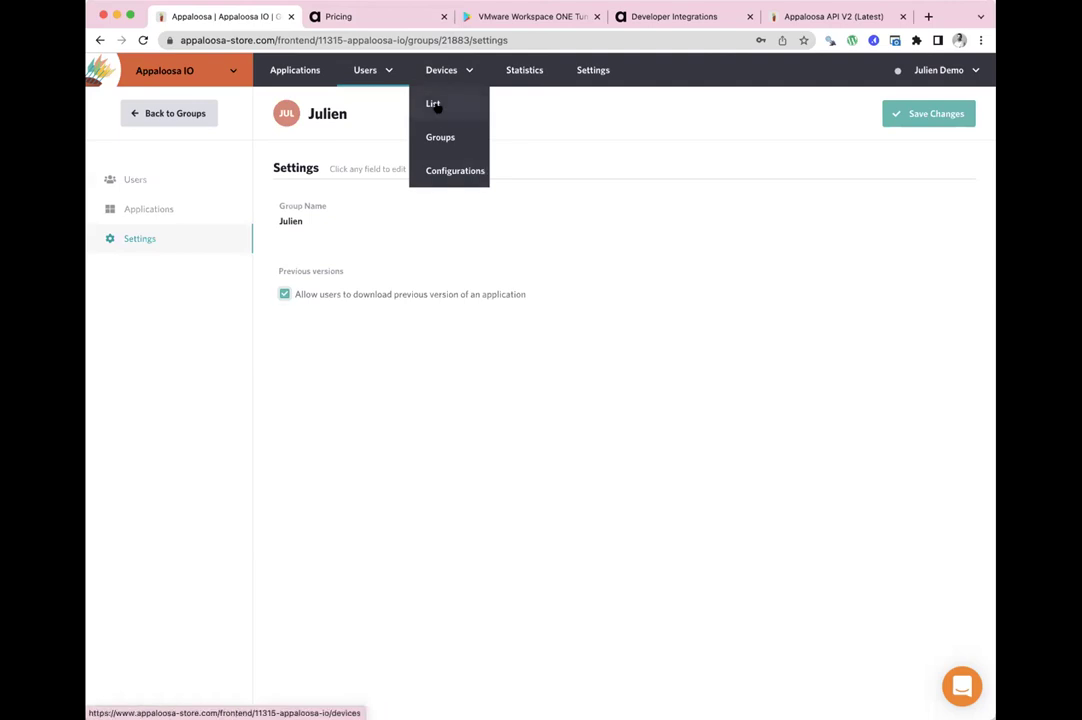
{"action": "left_click", "coordinate": [433, 104]}
{"action": "left_click", "coordinate": [628, 436]}
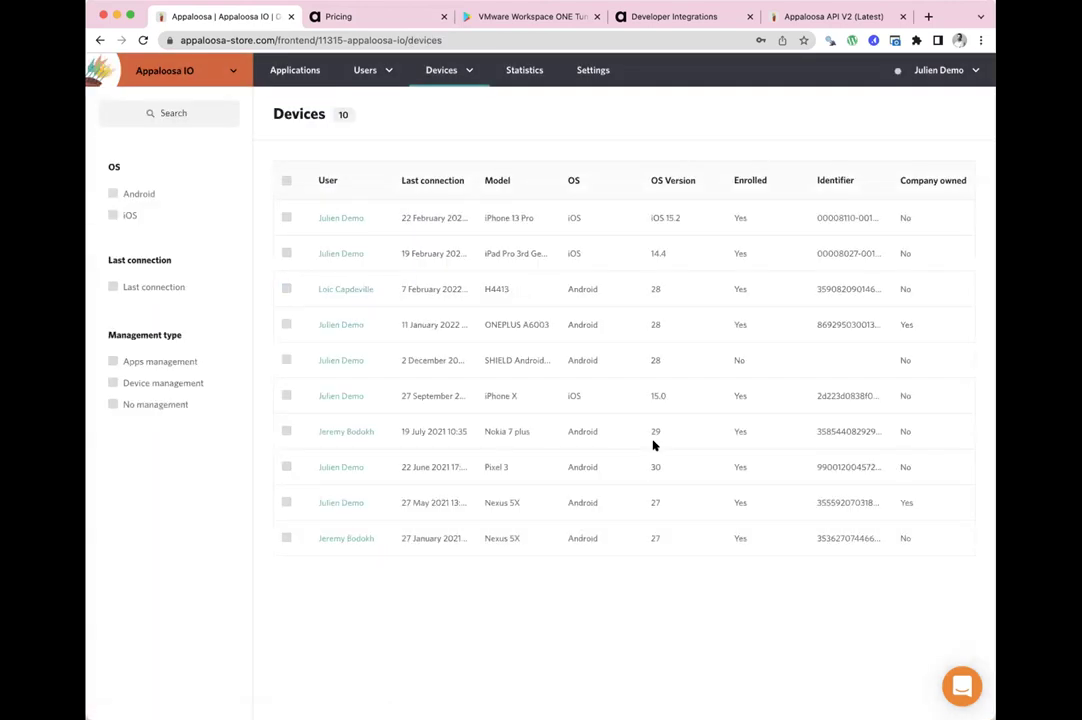
- Review the all-time device statistics, from operating systems and last connections to OS versions and most registered models
{"action": "left_click", "coordinate": [514, 78]}
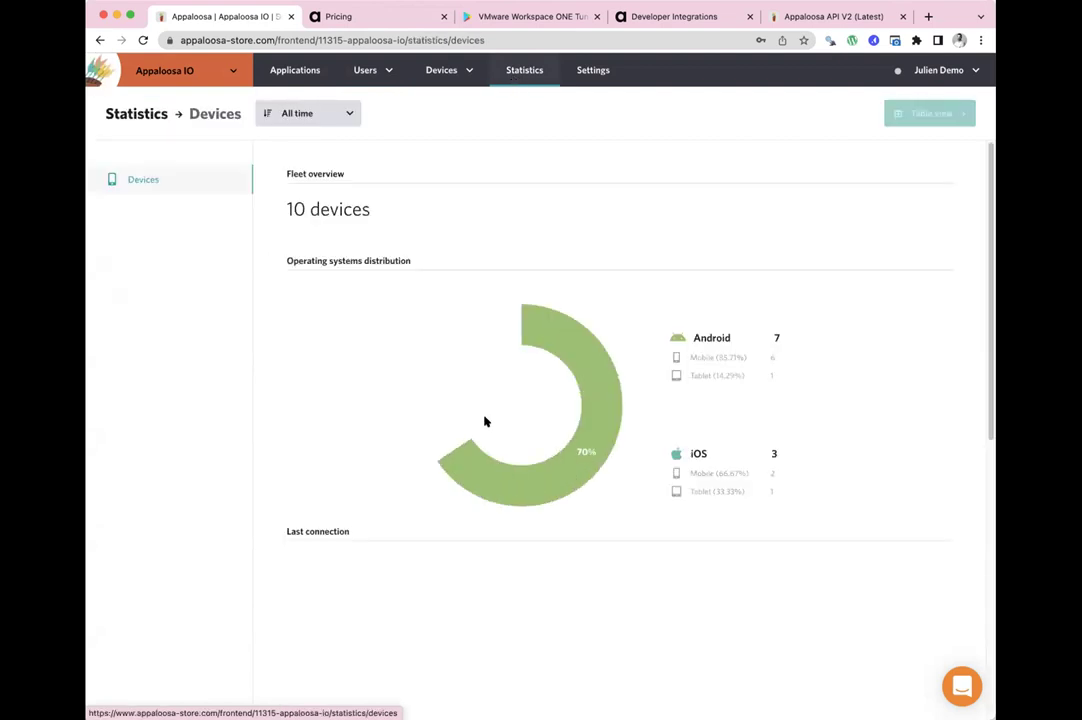
{"action": "scroll", "coordinate": [367, 349], "scroll_direction": "down", "scroll_amount": 2}
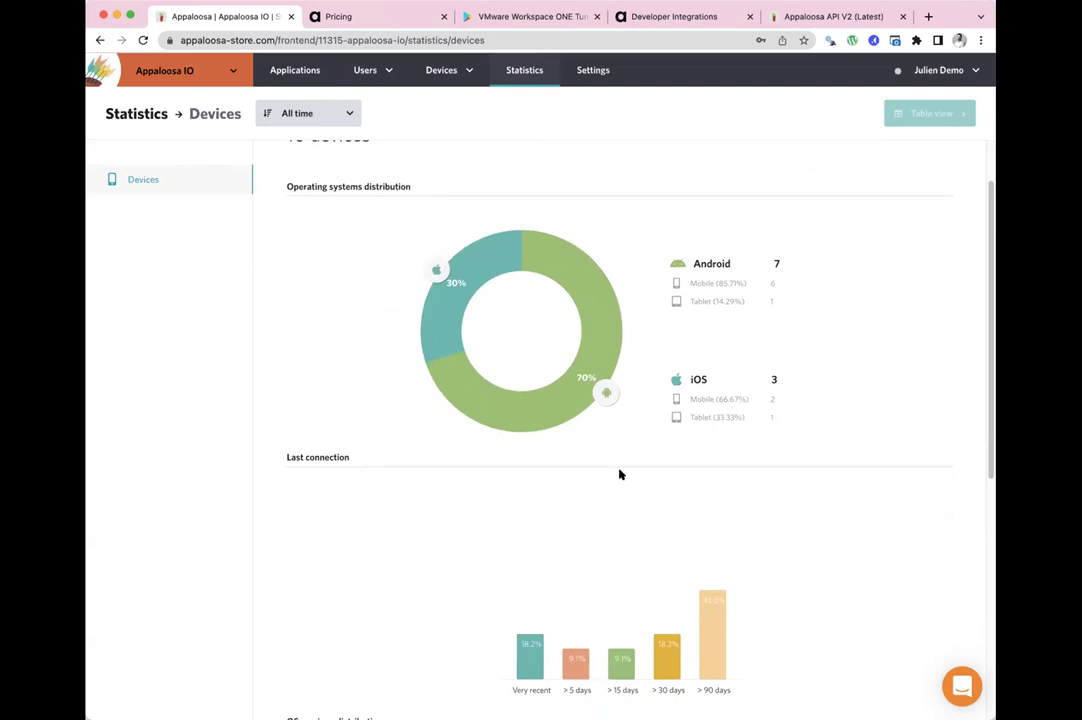
{"action": "scroll", "coordinate": [619, 474], "scroll_direction": "down", "scroll_amount": 5}
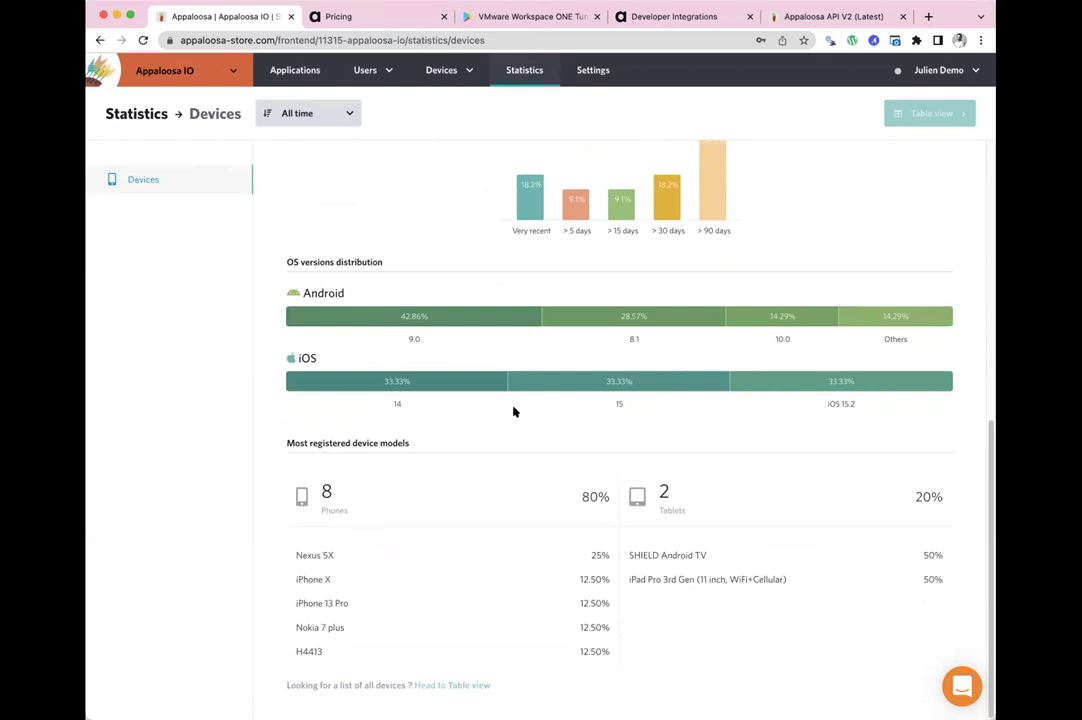
- View the store's customization settings, and return to the list of applications
{"action": "left_click", "coordinate": [593, 76]}
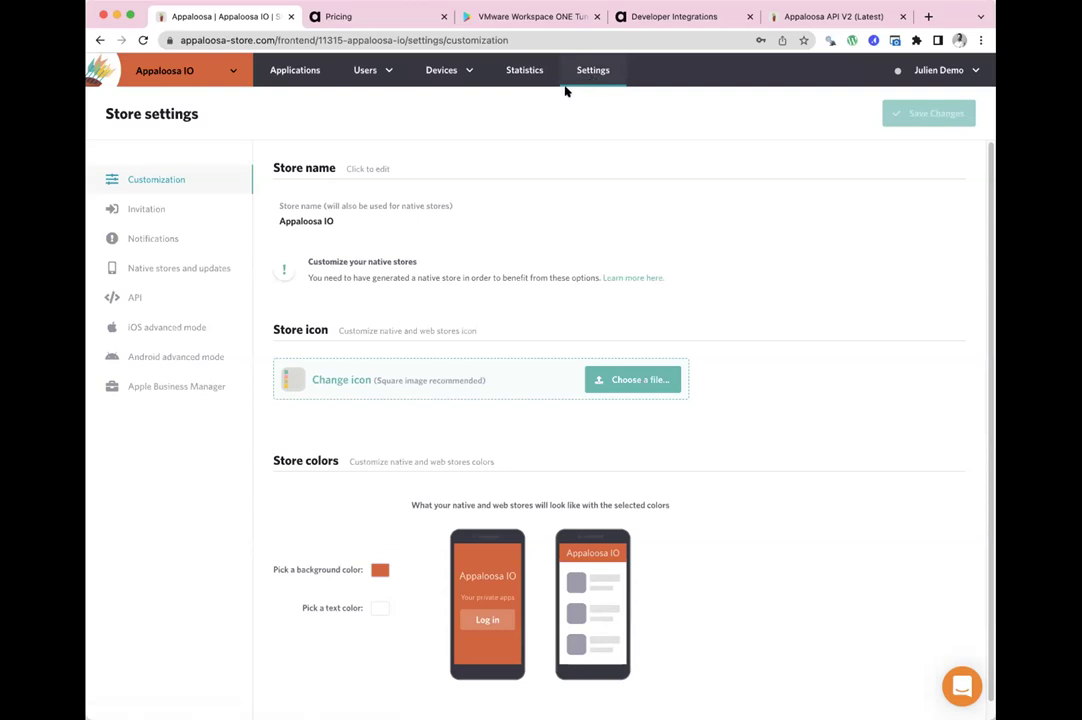
{"action": "left_click", "coordinate": [298, 78]}
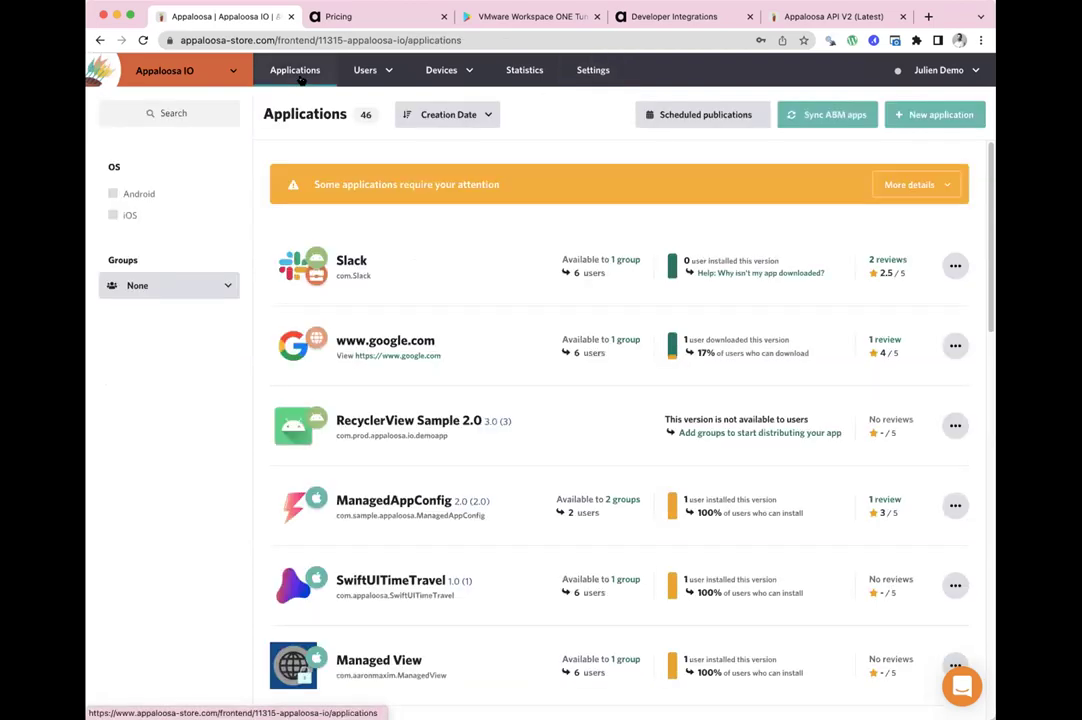